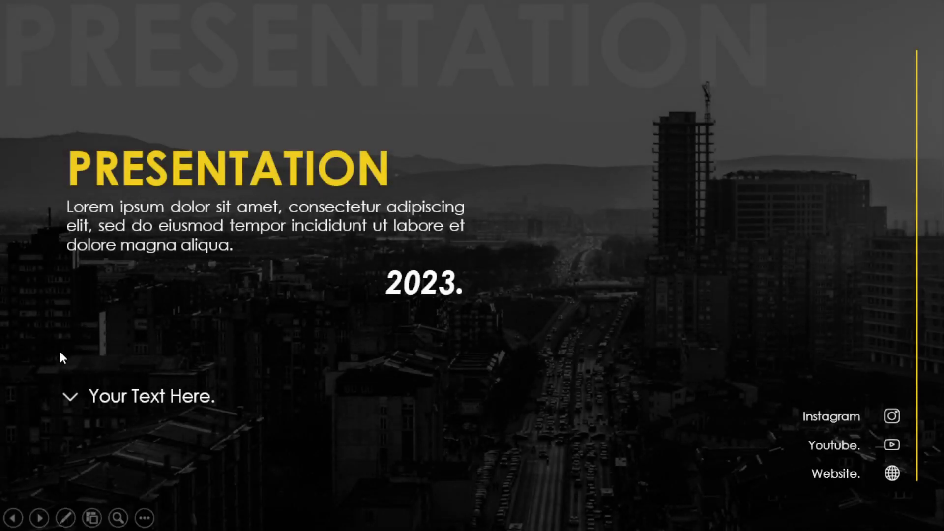
Play the slideshow from the cover through Identity to Discussion 1, revealing cards 02, 03 and 04.
click(70, 397)
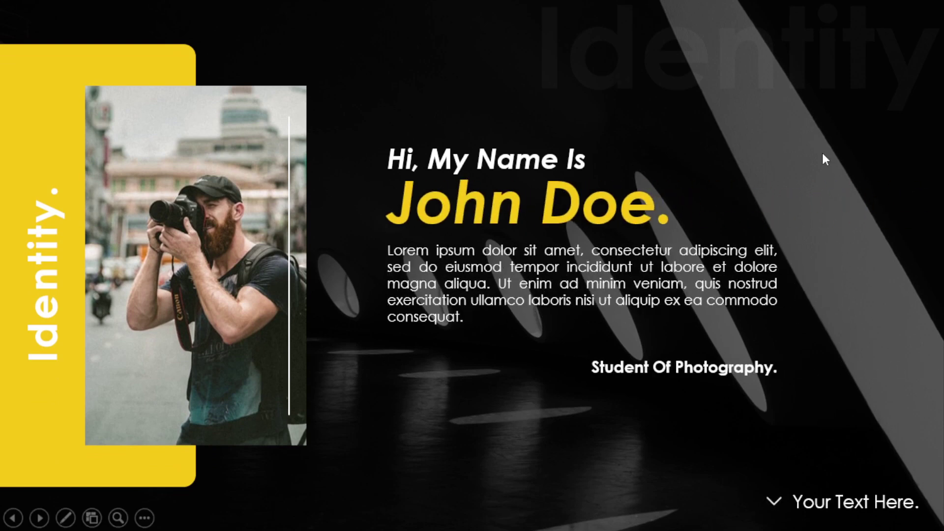
click(774, 503)
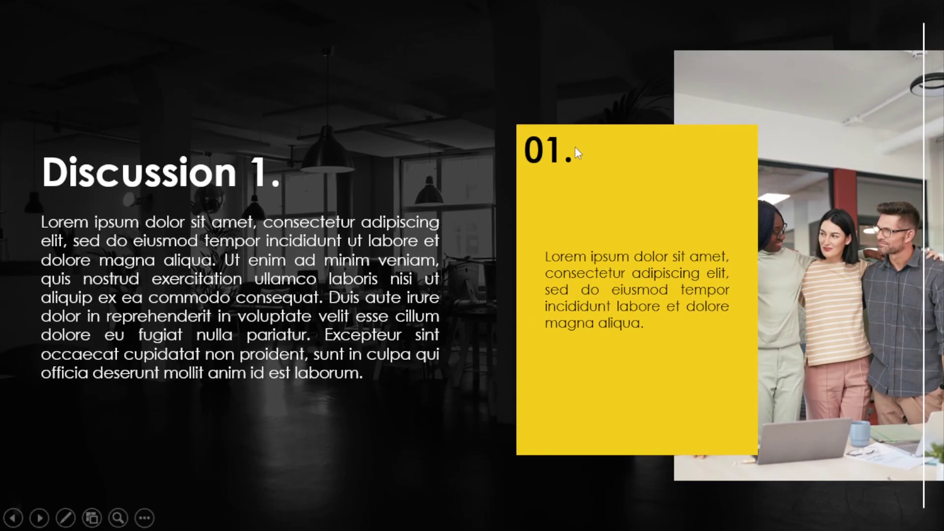
click(509, 86)
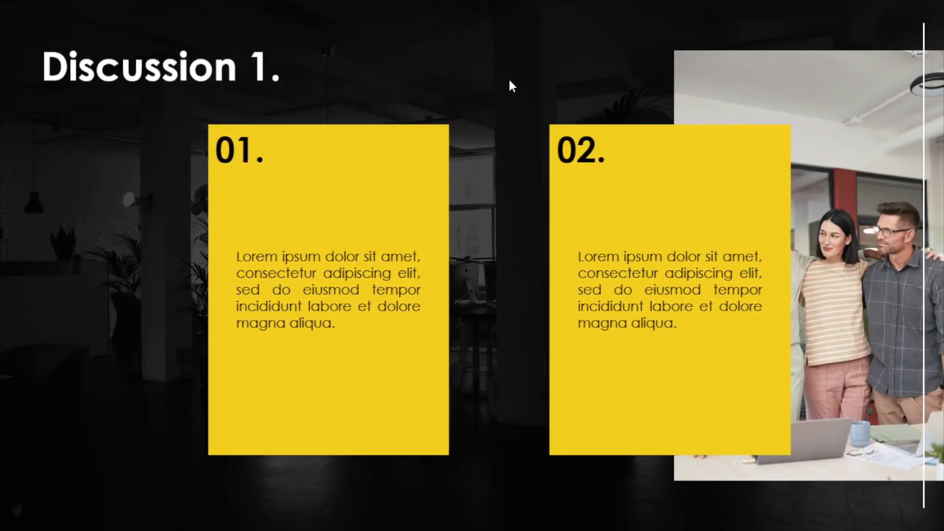
click(509, 82)
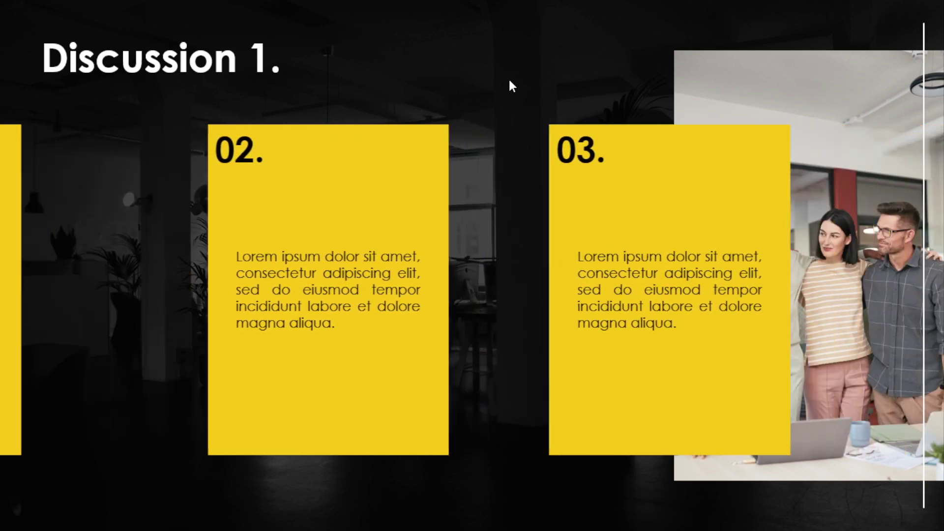
click(509, 81)
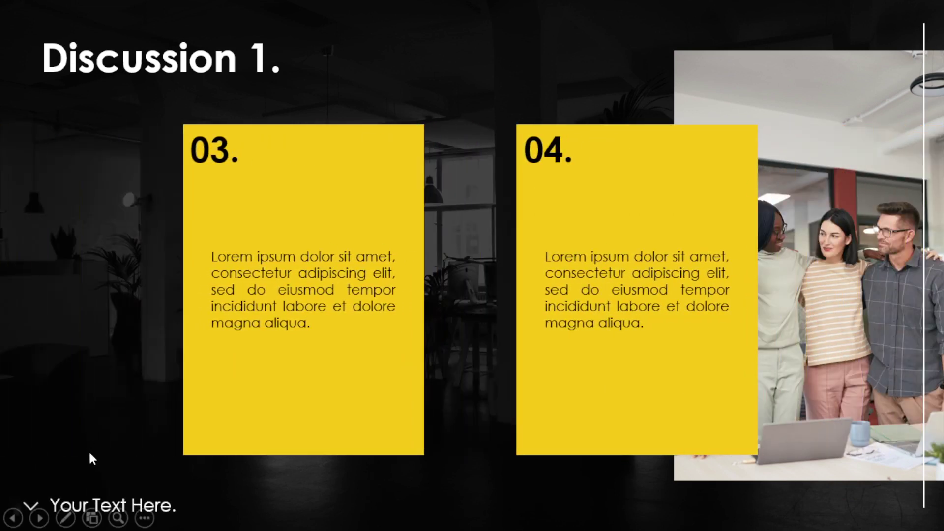
Advance to the Discussion 2 chart, animate its percentage bars, then move on to Discussion 3.
click(29, 496)
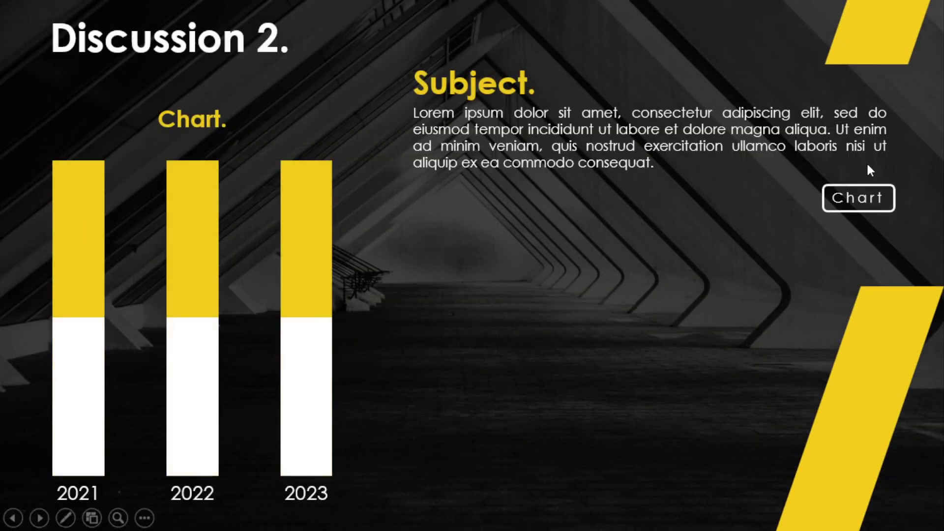
click(854, 206)
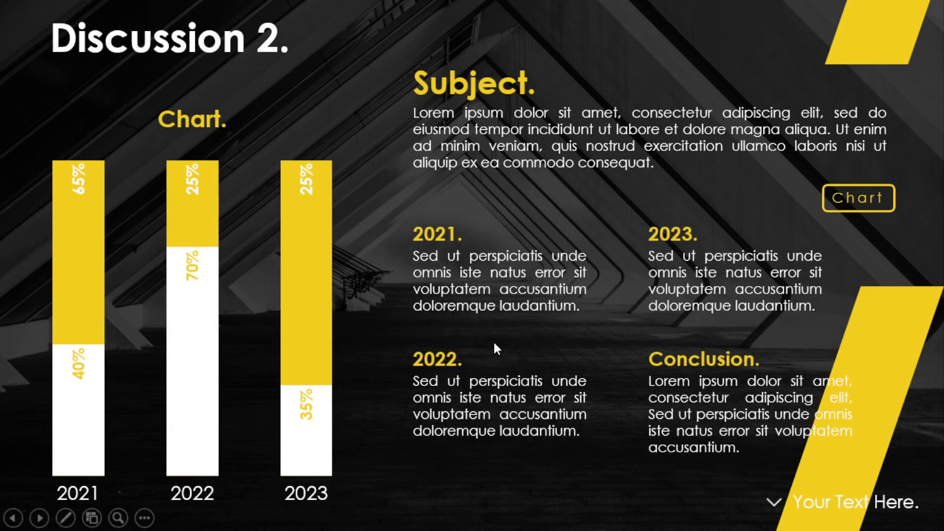
click(771, 513)
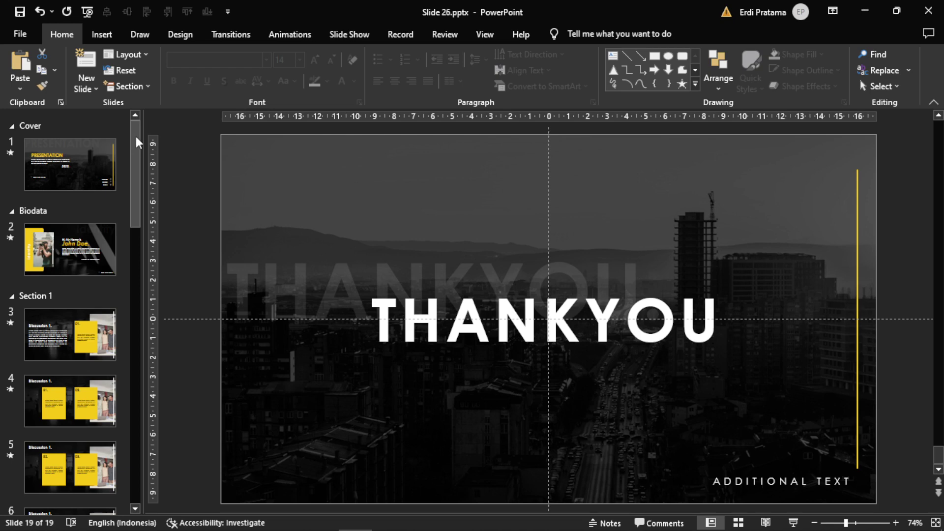
Back in the editor, scroll the slide thumbnails down to reach slide 19, THANKYOU.
mouse_move(136, 136)
mouse_down()
mouse_move(144, 439)
mouse_move(153, 122)
mouse_up()
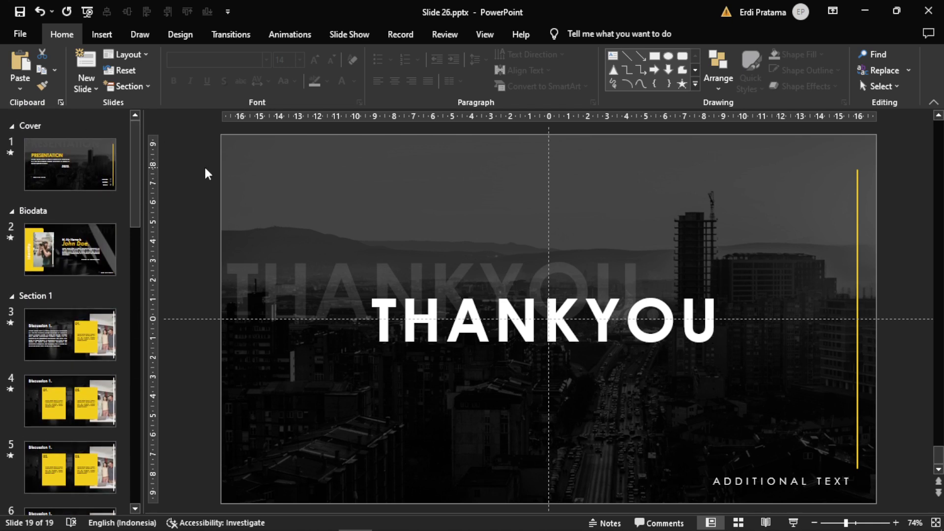
Browse the cover, identity, Discussion 1 and the Discussion 2 chart slides 7 and 8.
click(78, 161)
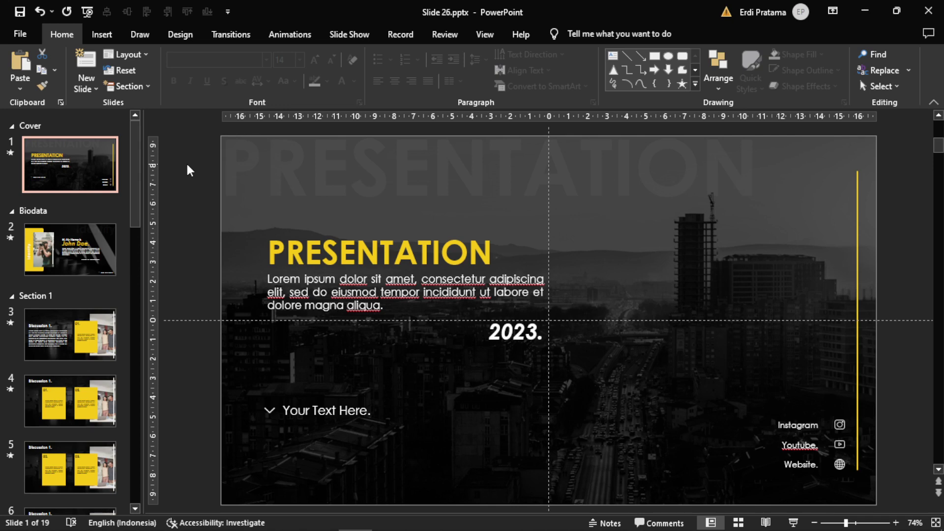
click(66, 247)
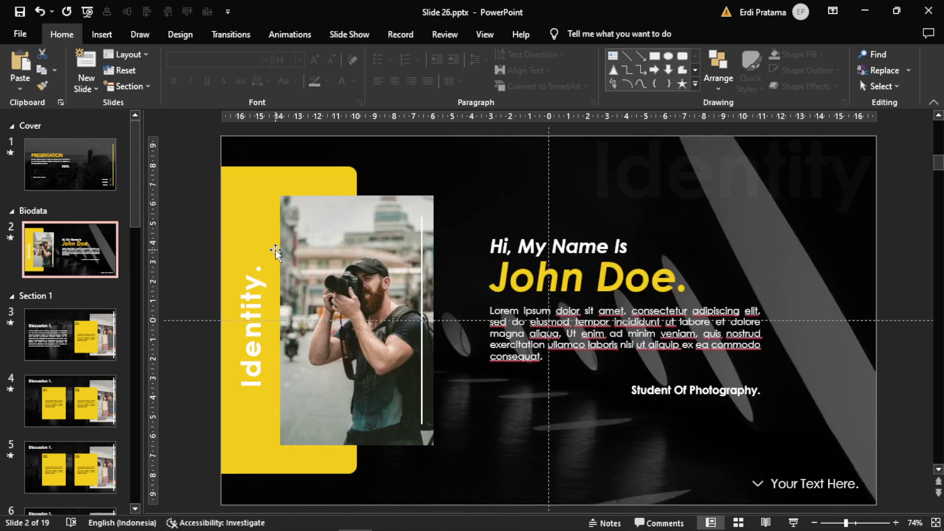
click(64, 320)
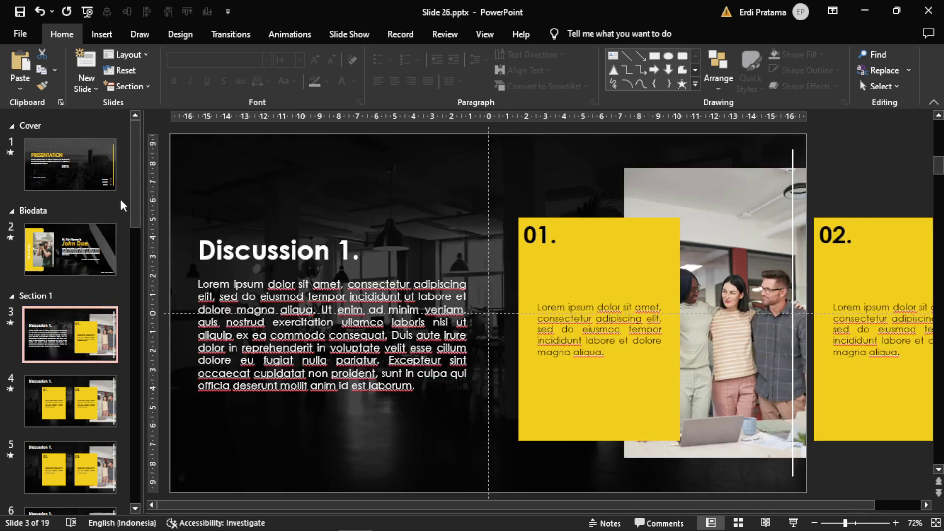
mouse_move(136, 182)
mouse_down()
mouse_move(137, 232)
mouse_move(143, 215)
mouse_up()
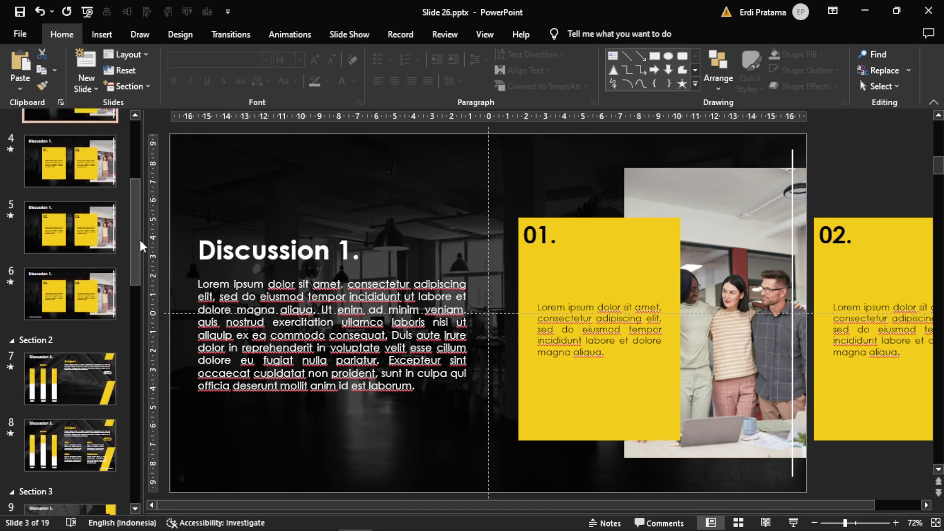
drag(142, 214, 137, 272)
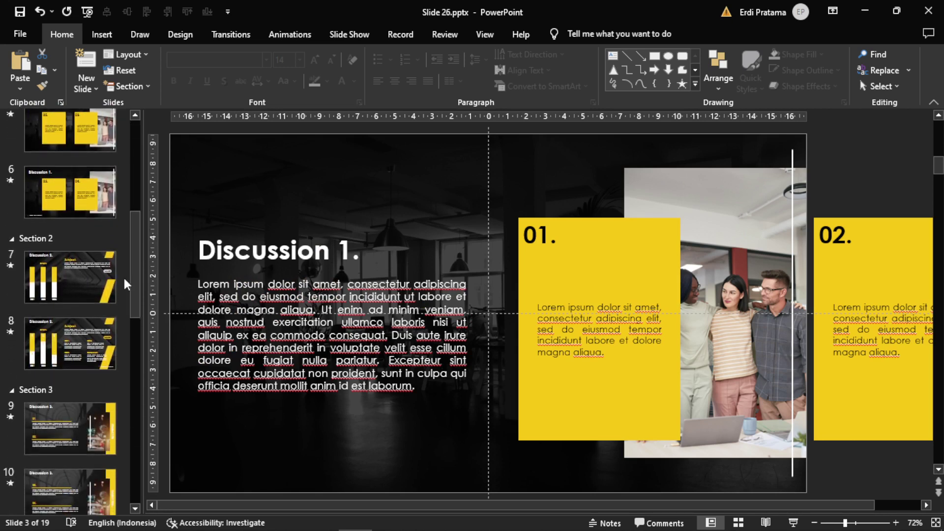
click(66, 275)
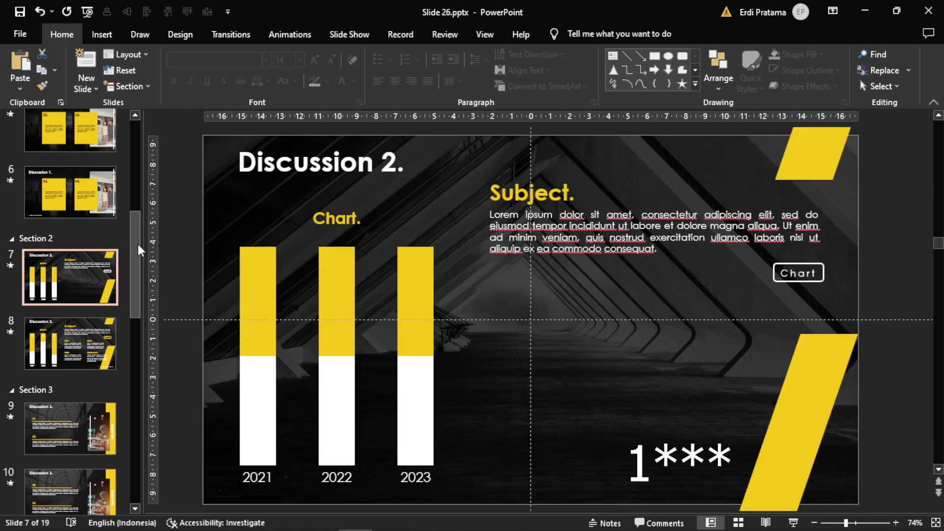
drag(138, 244, 133, 290)
click(84, 297)
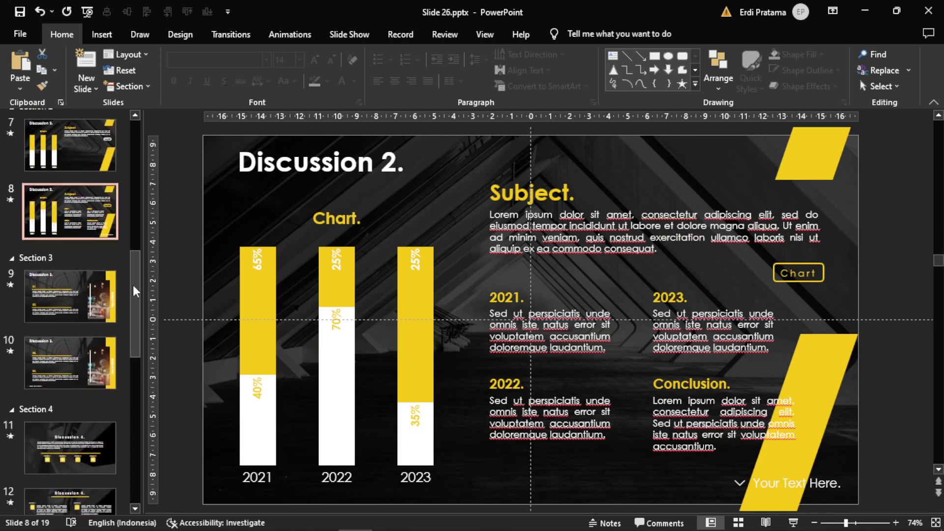
Browse slides 9 to 12, covering Discussion 3 and Discussion 4 with its four subjects.
click(69, 257)
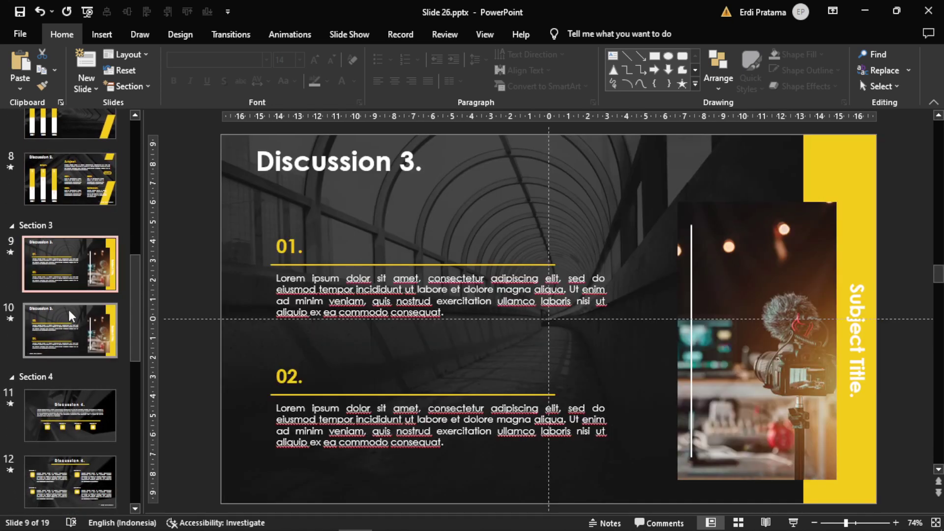
click(69, 334)
drag(132, 300, 134, 355)
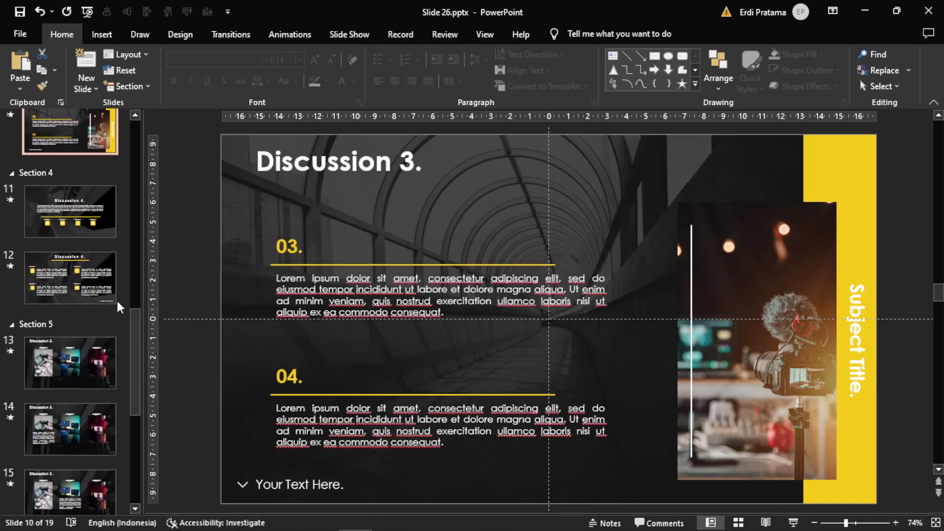
click(73, 213)
click(72, 272)
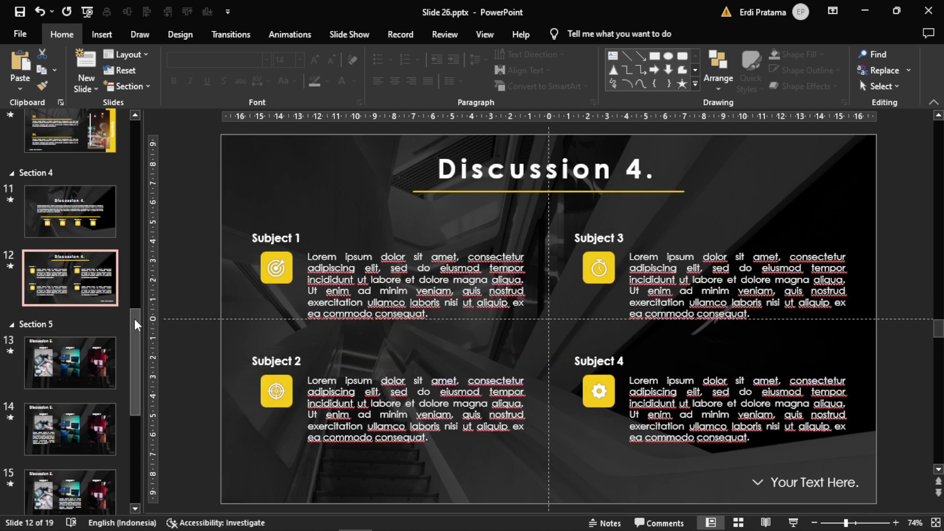
Browse Discussion 5, slides 17 and 18 and THANKYOU, then return to slide 1.
drag(134, 318, 137, 421)
click(85, 214)
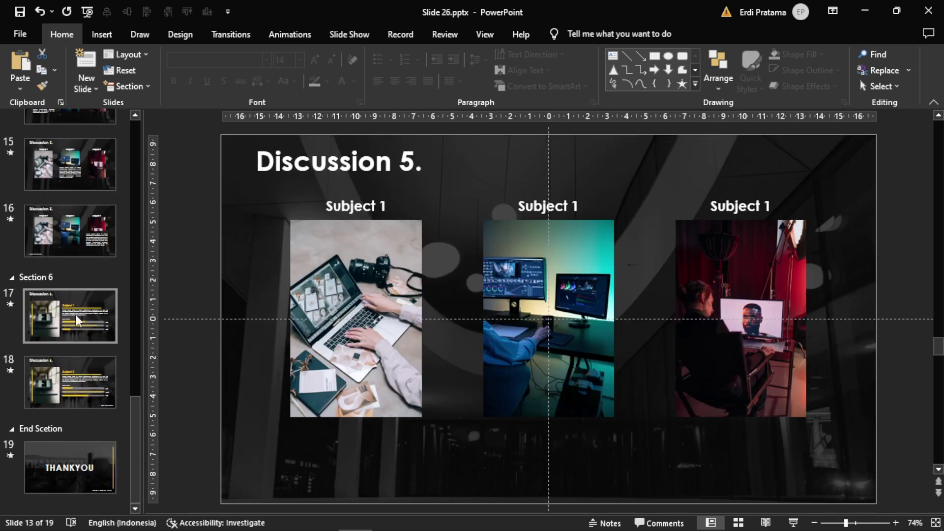
click(75, 315)
click(85, 387)
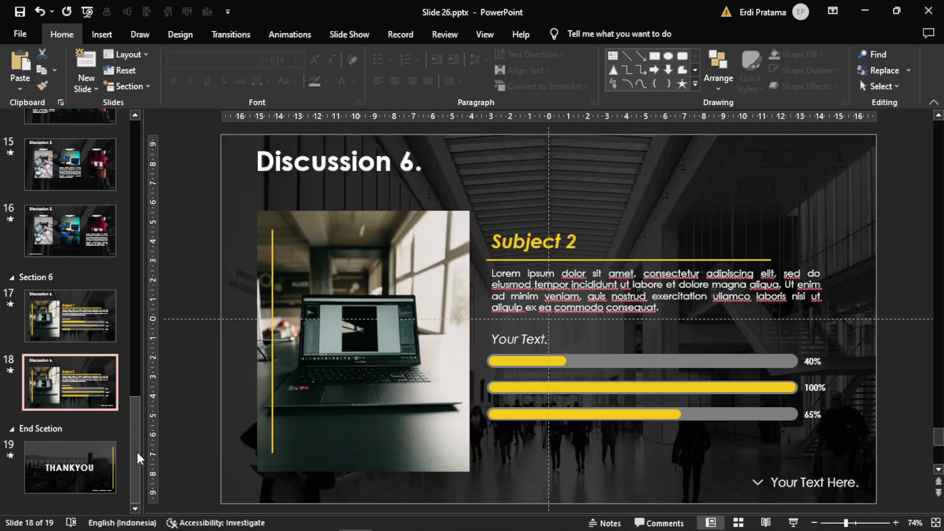
click(74, 451)
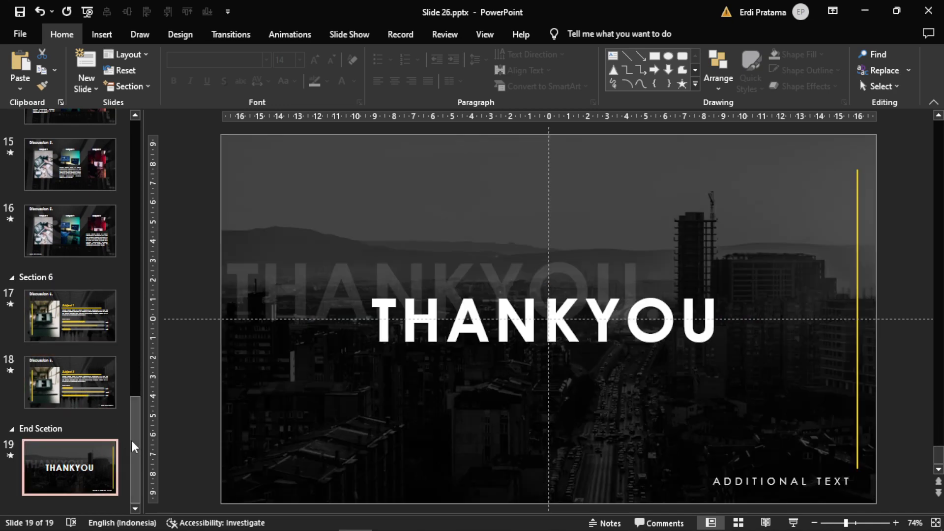
drag(131, 440, 142, 181)
key(Home)
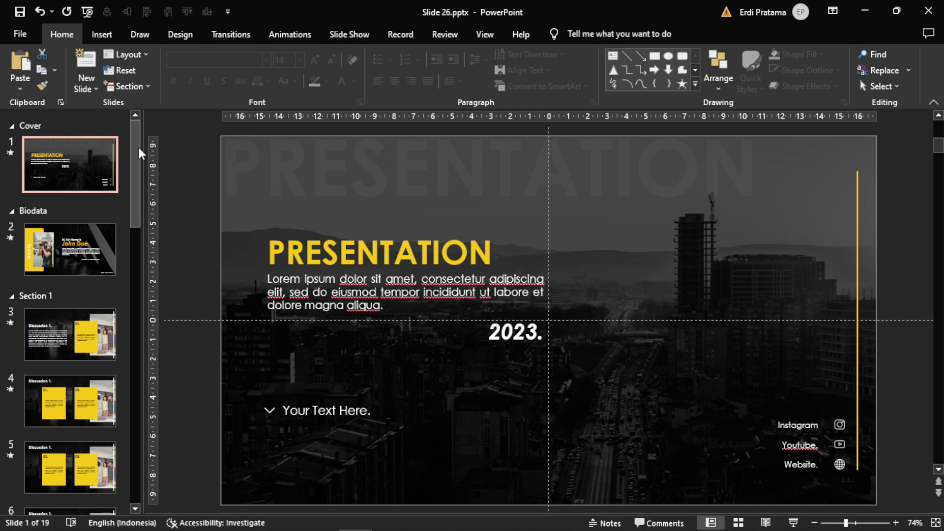
drag(138, 146, 137, 168)
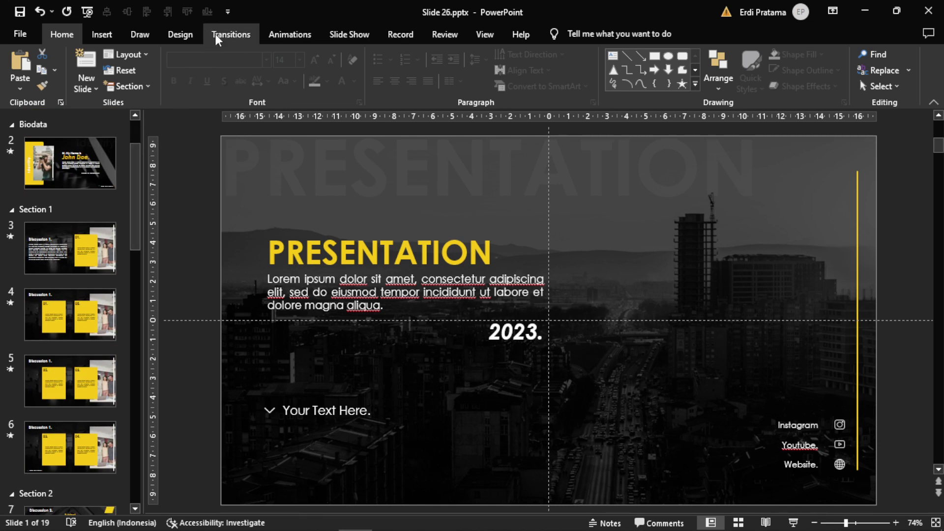
drag(132, 158, 147, 133)
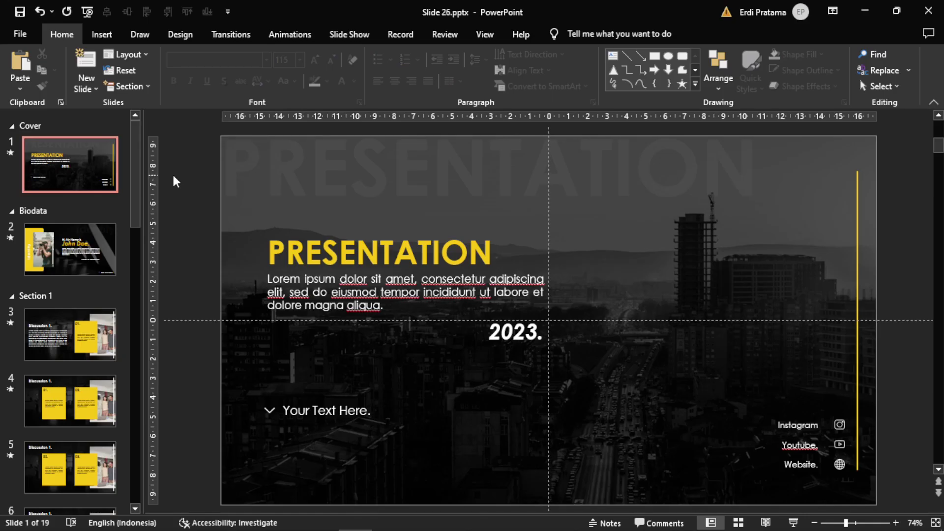
drag(133, 164, 141, 177)
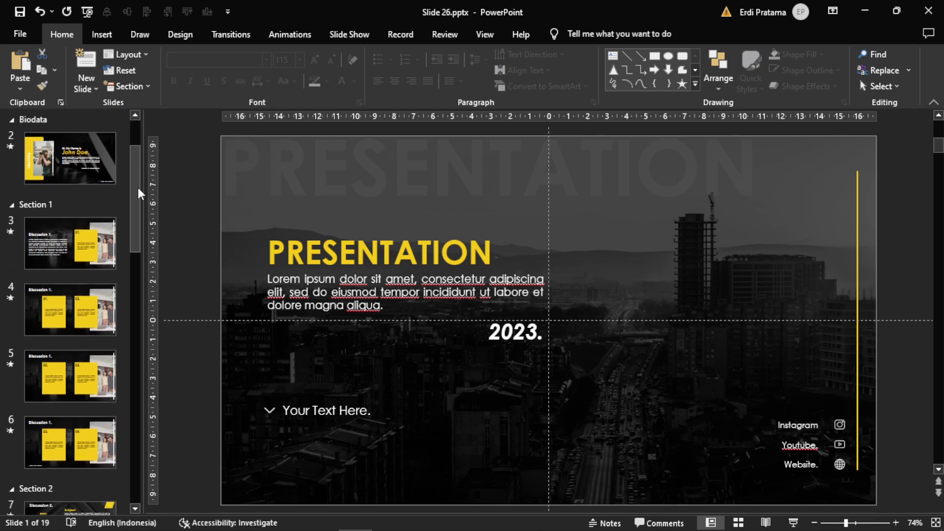
key(Down)
key(Down)
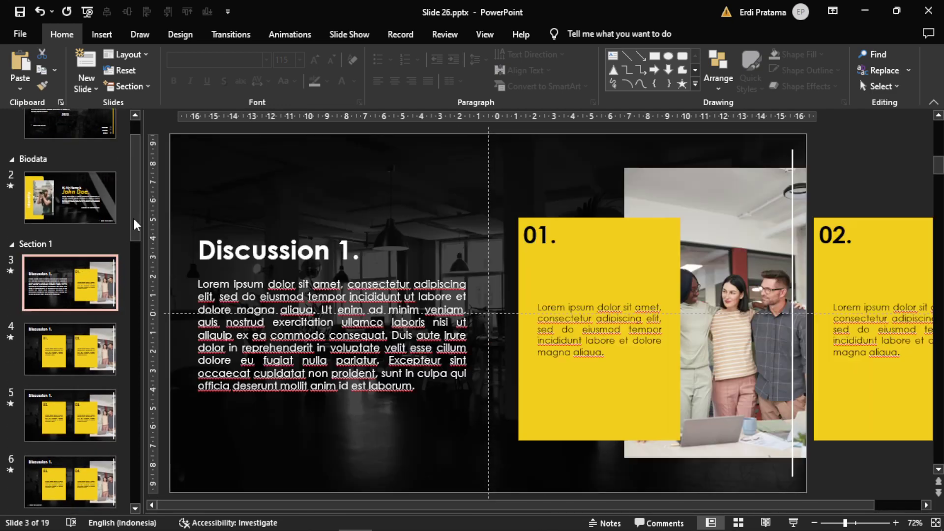
drag(138, 177, 139, 207)
key(Down)
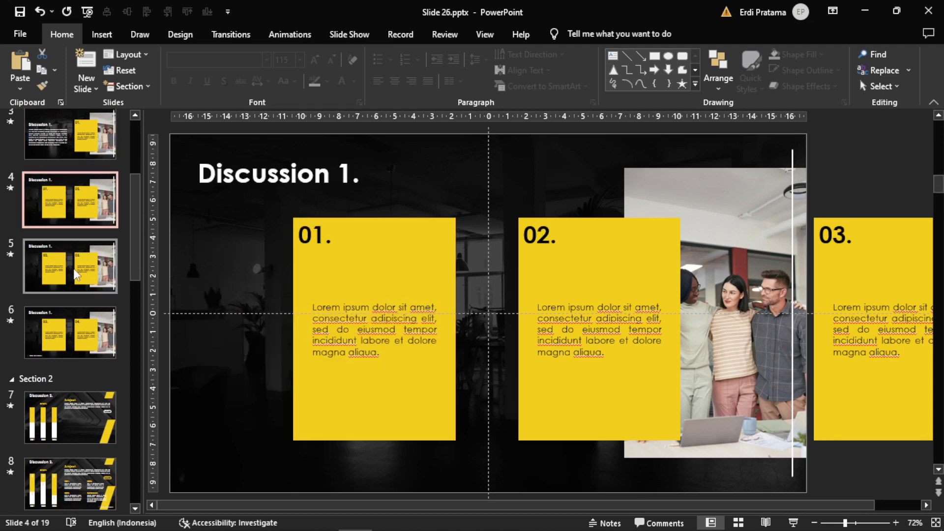
key(Down)
key(Home)
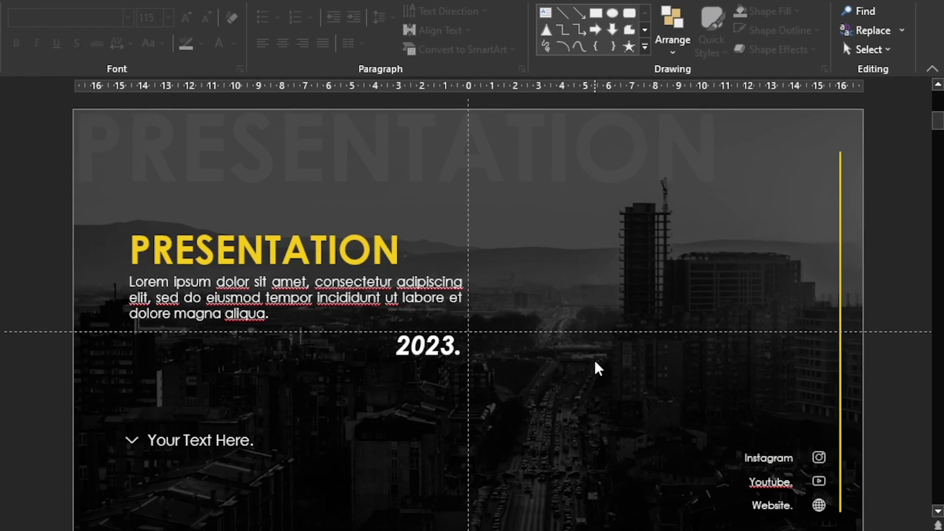
Give the cover slide a picture-fill background using pexels-ricky-esquivel-1666667 from Downloads.
right_click(590, 339)
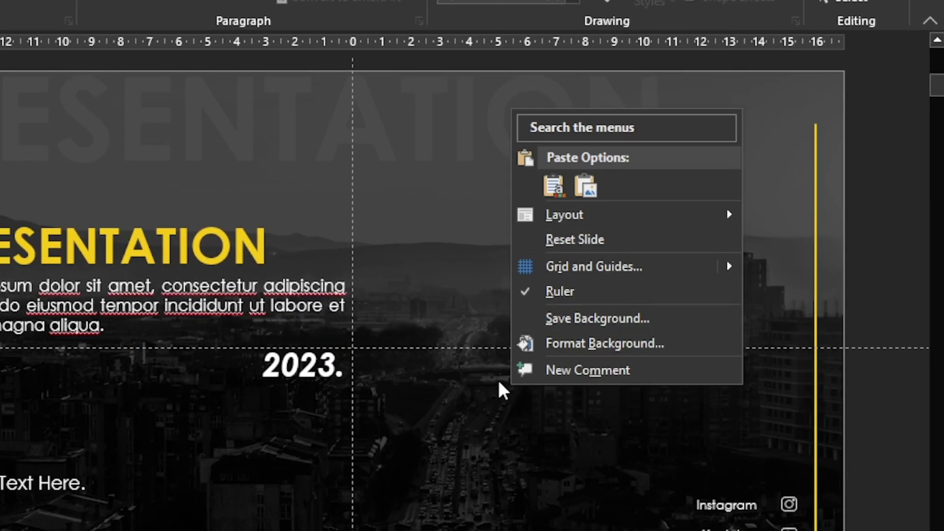
click(591, 344)
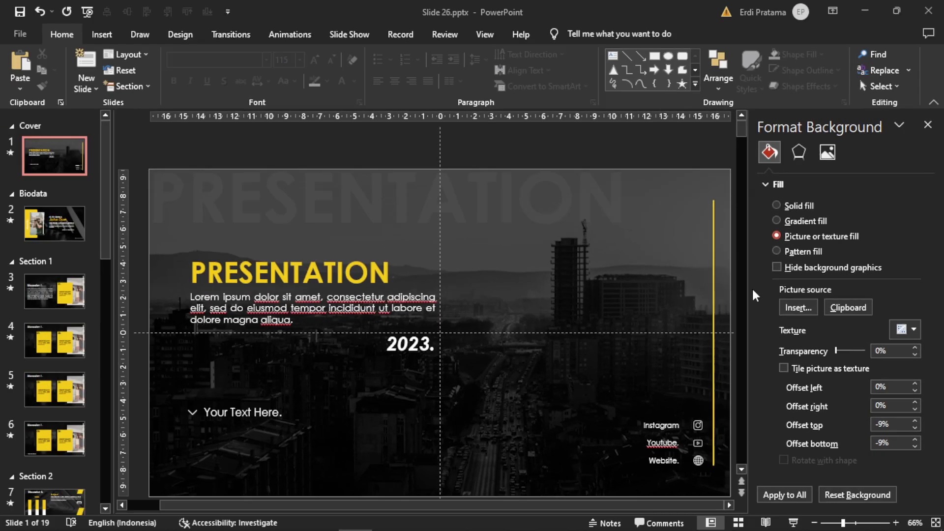
click(684, 358)
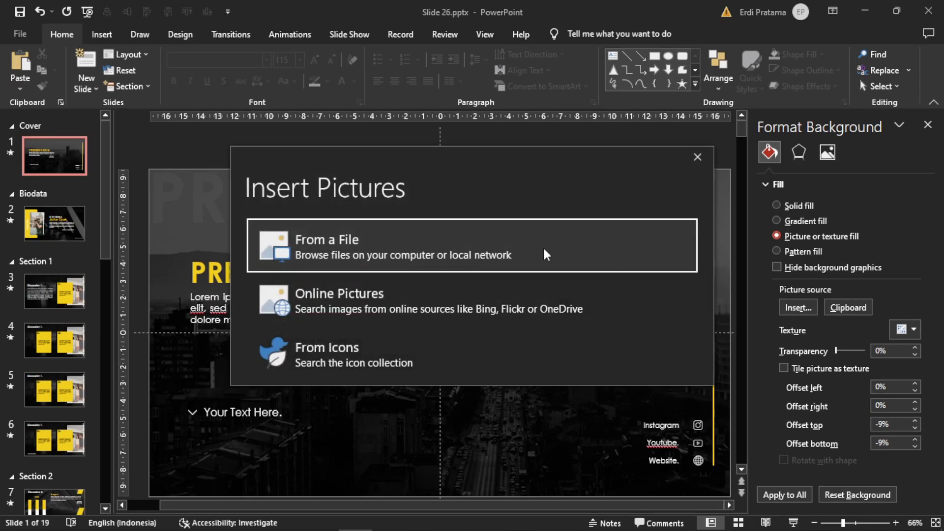
click(353, 251)
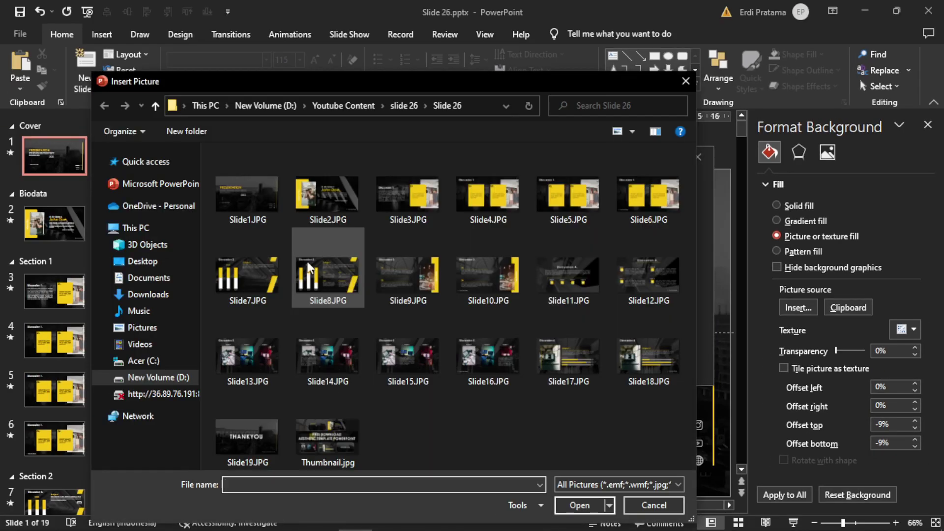
click(152, 294)
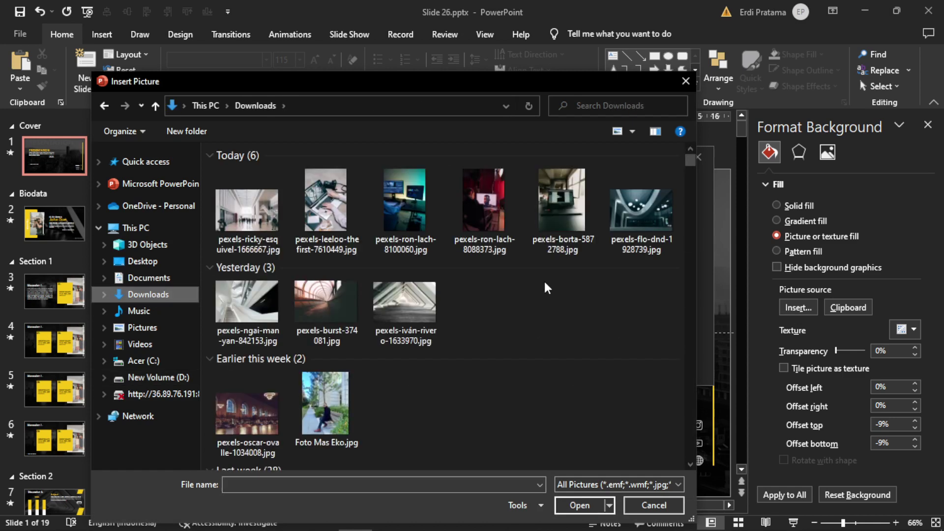
click(247, 215)
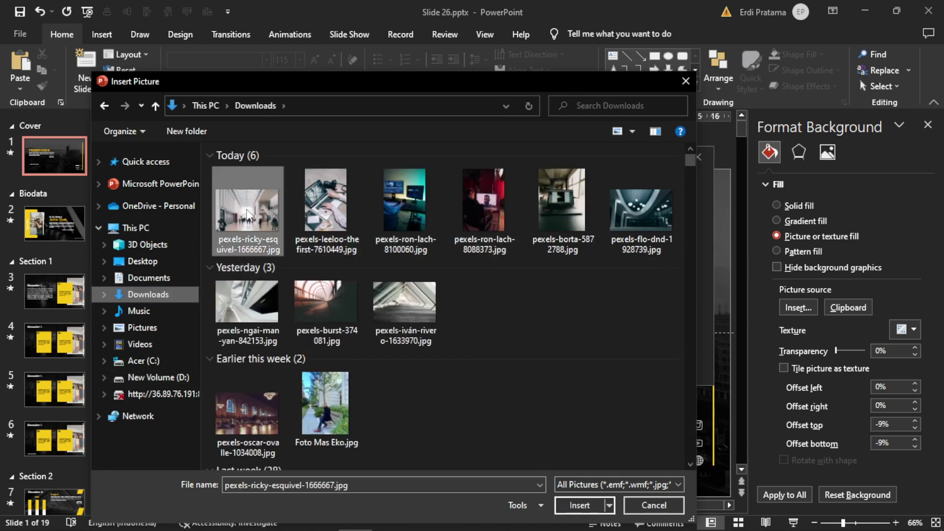
click(580, 505)
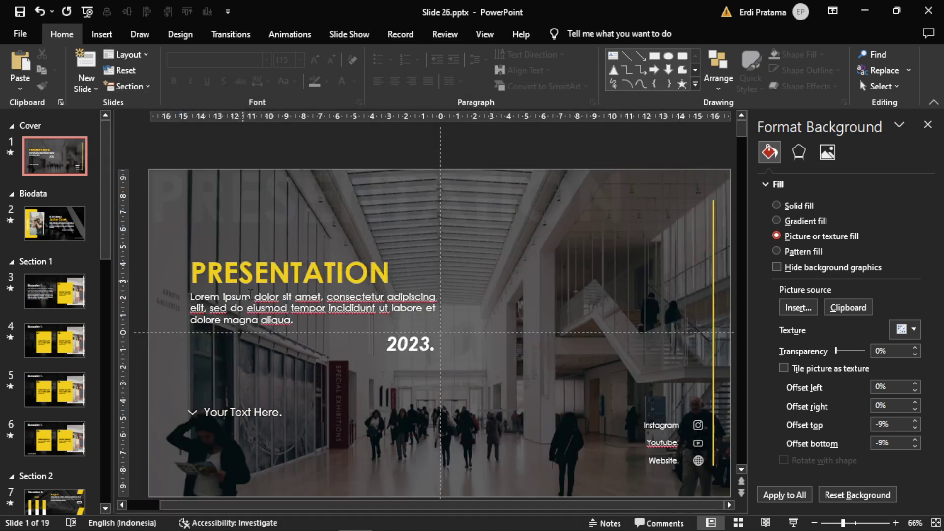
click(928, 124)
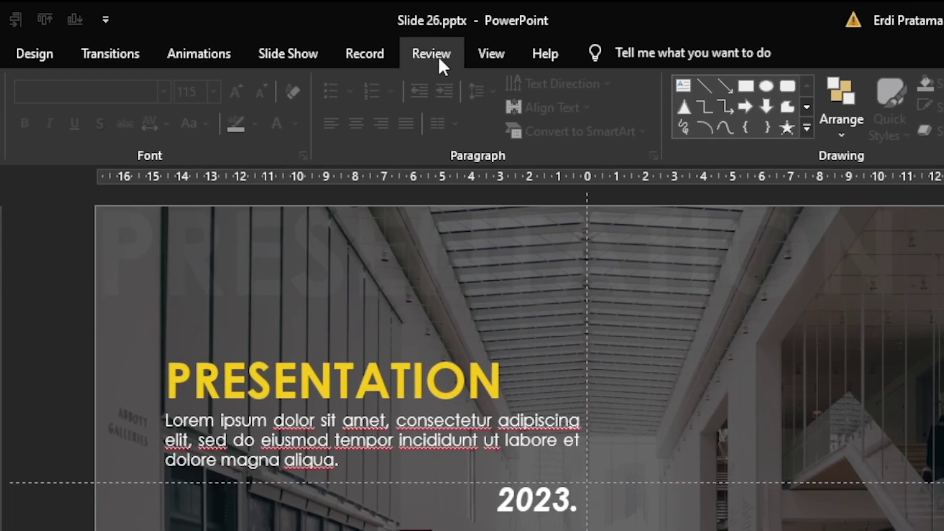
In Slide Master view, move the grey rectangle aside and then put it back in place.
click(486, 39)
click(42, 106)
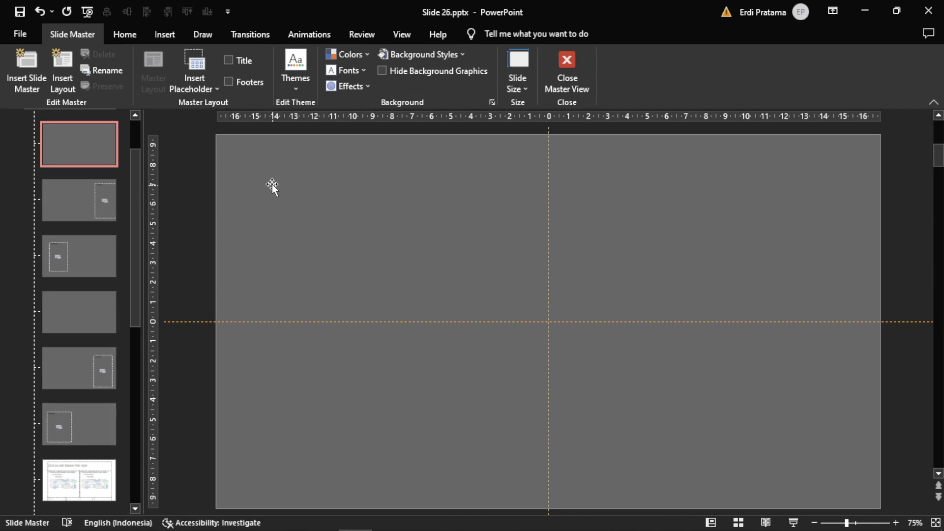
drag(258, 172, 449, 215)
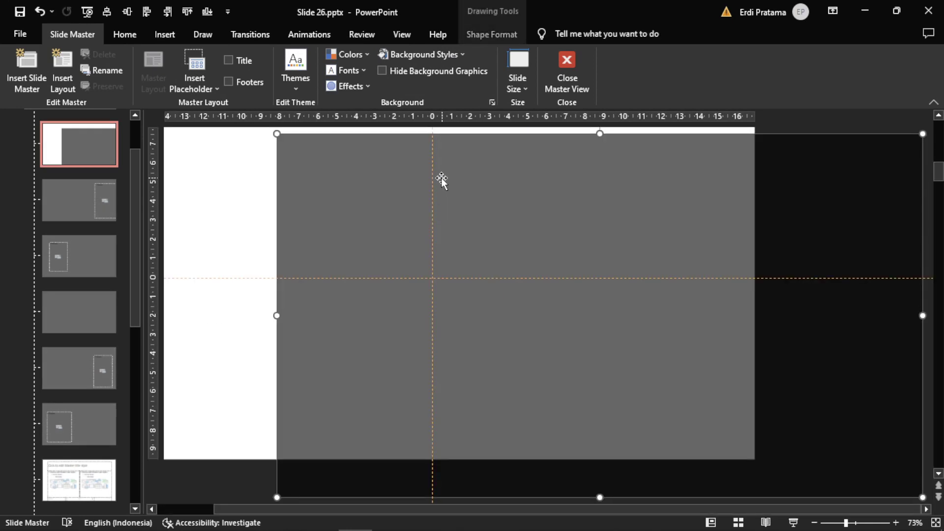
click(187, 506)
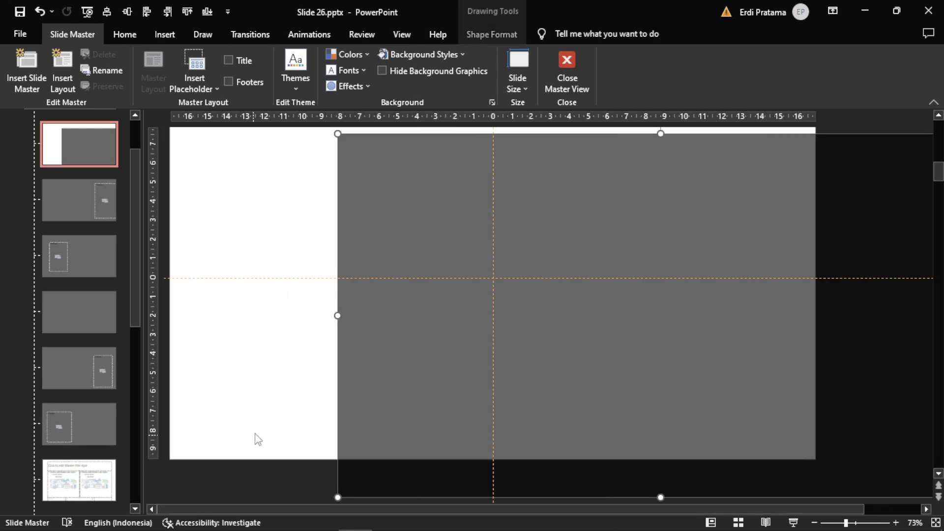
scroll(272, 393, up, 1)
scroll(273, 394, up, 1)
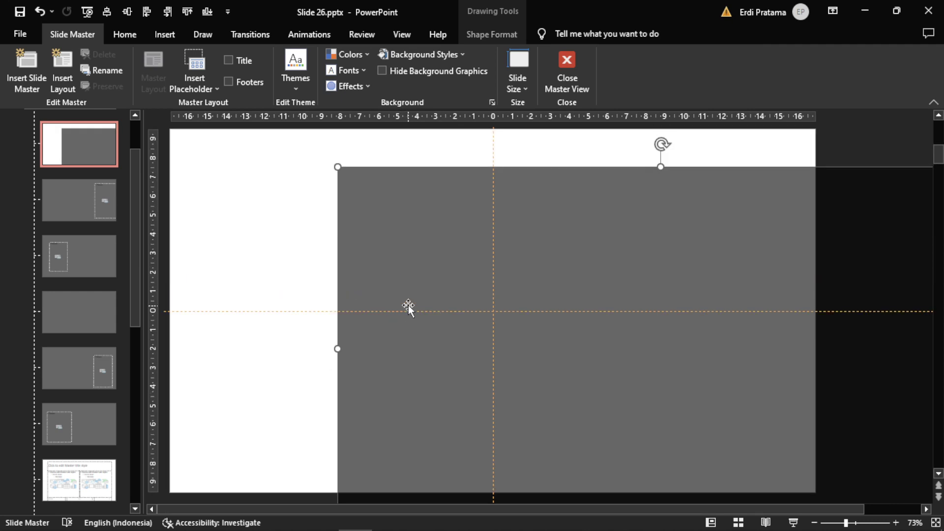
click(303, 243)
drag(458, 258, 292, 220)
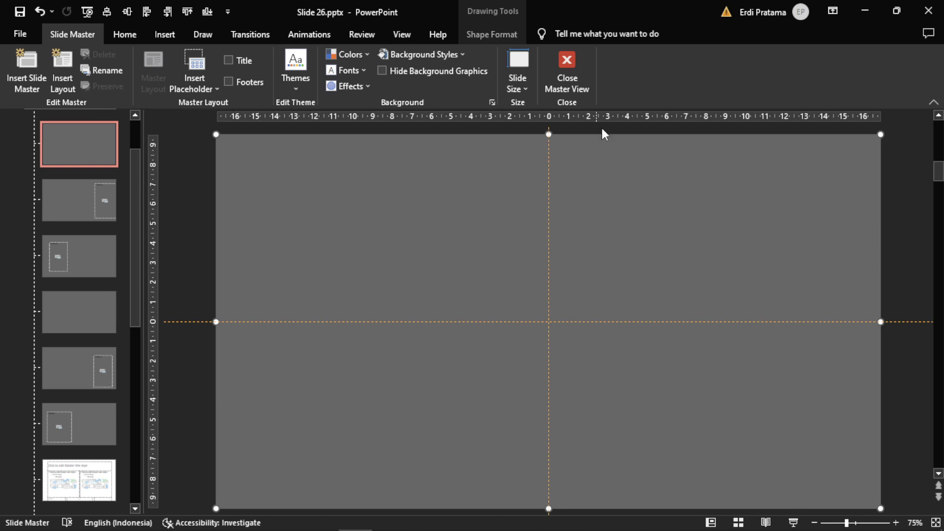
Close Master View and apply the Blank layout to the cover slide.
click(566, 68)
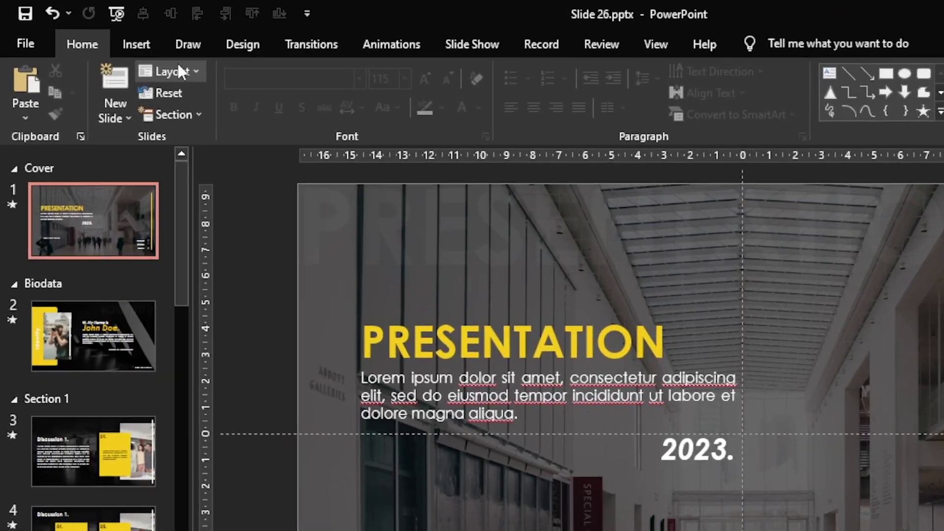
click(121, 54)
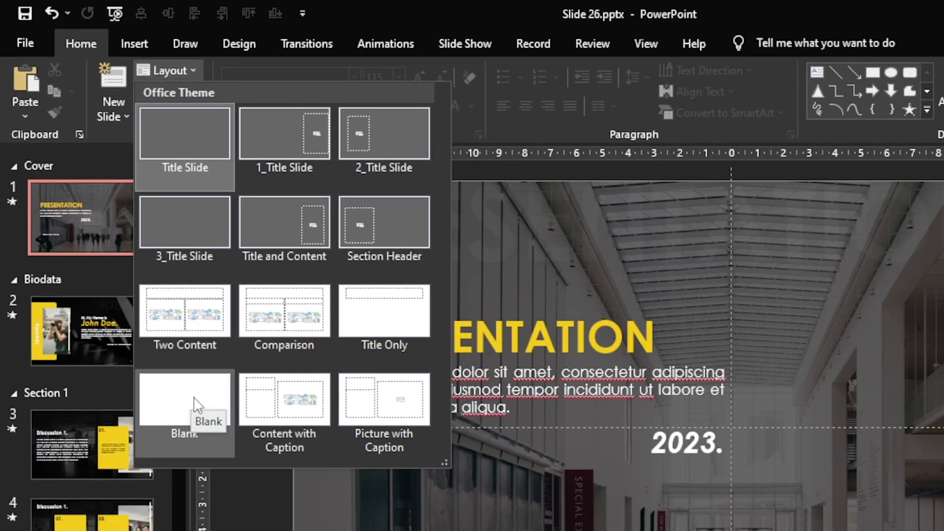
click(238, 450)
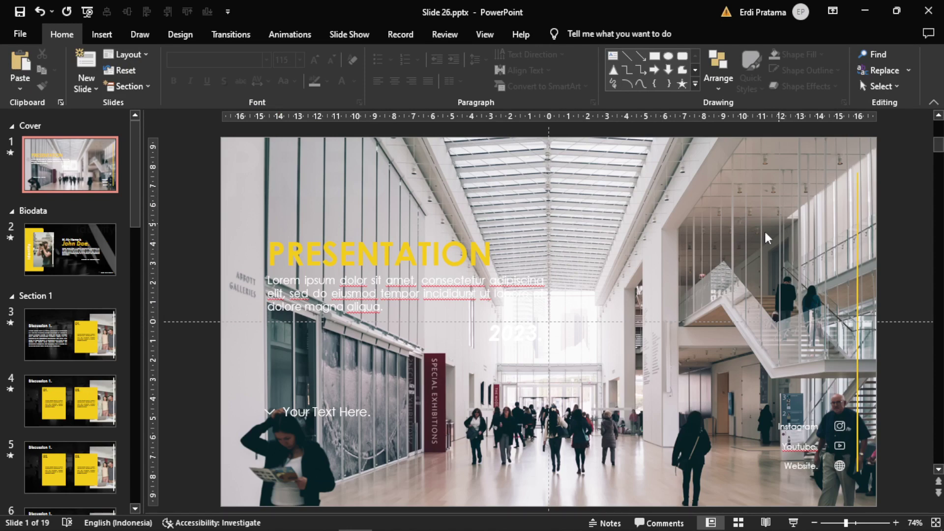
Select the cover's text boxes and icon, then undo back to the original dark city background.
click(372, 317)
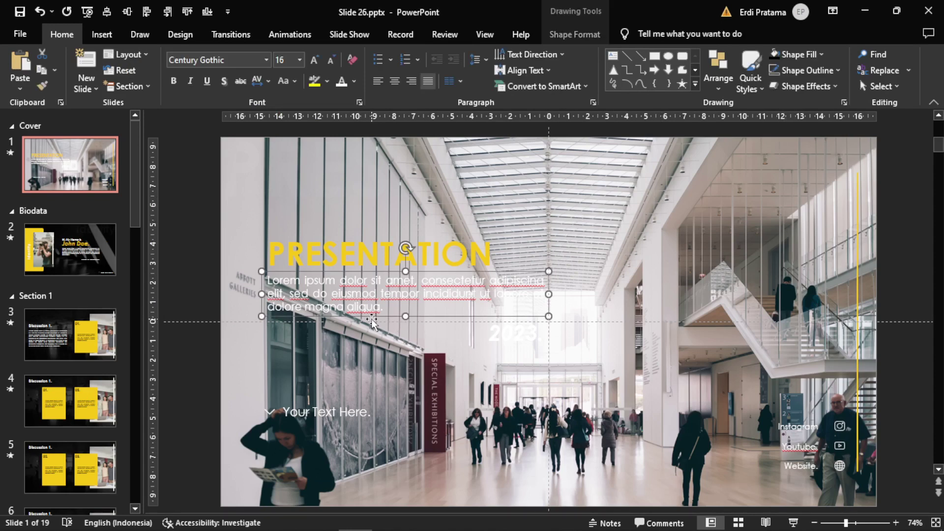
click(519, 350)
shift+click(270, 415)
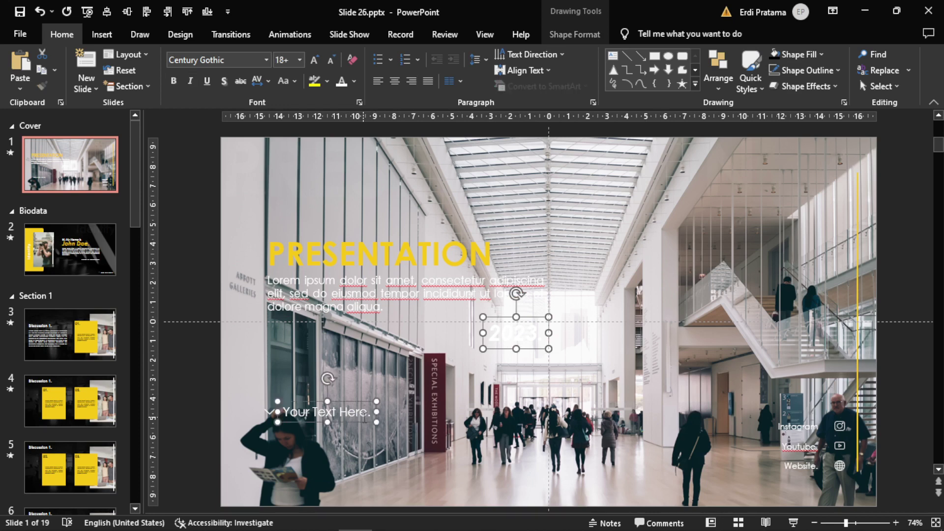
shift+click(267, 417)
key(ctrl+z)
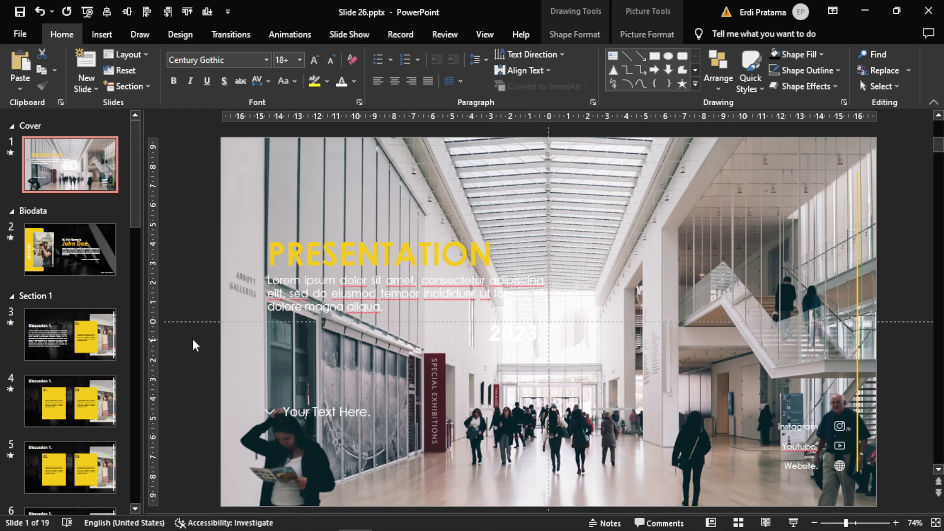
click(938, 469)
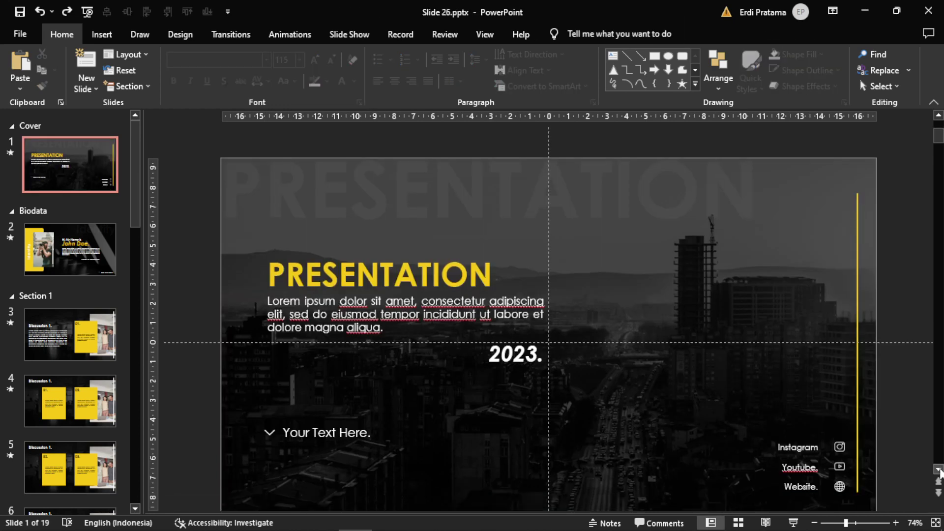
click(939, 470)
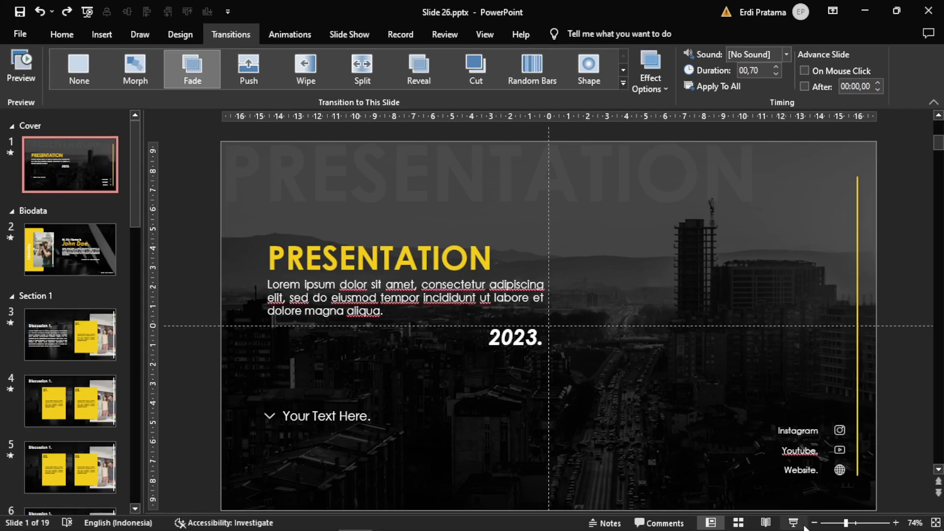
Run the show from the cover through Identity and Discussion 1 cards 02–04 to the Discussion 2 chart.
click(792, 527)
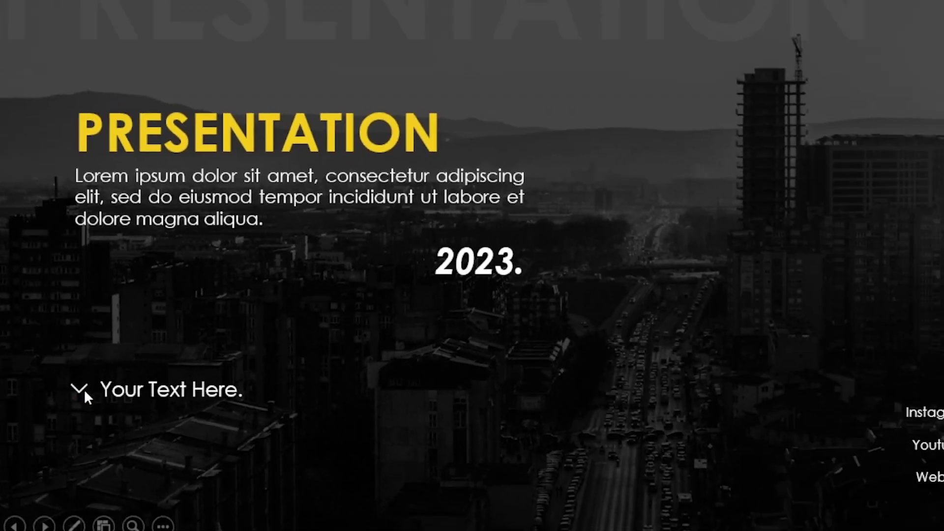
click(85, 392)
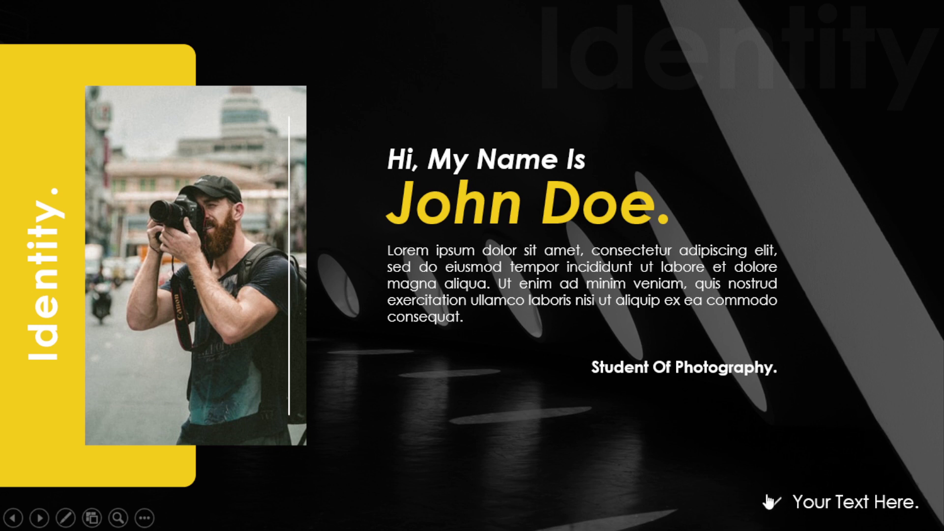
click(772, 502)
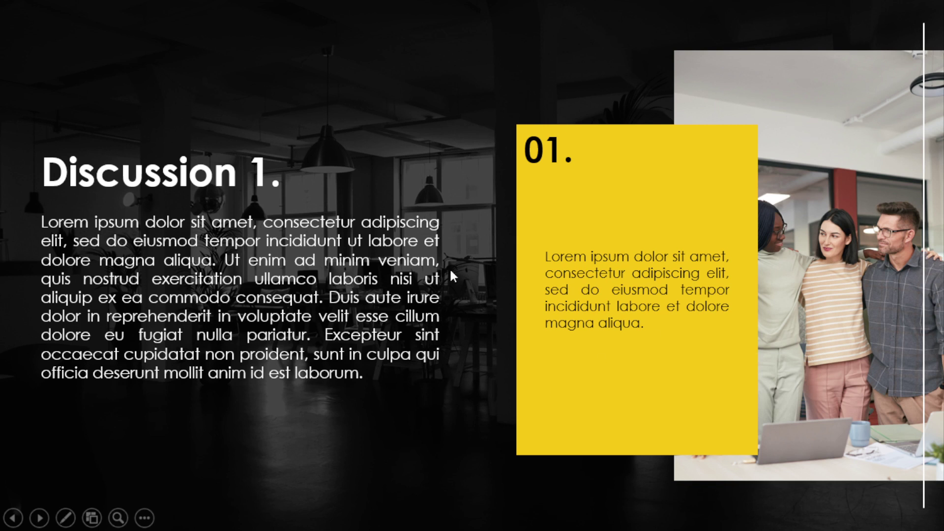
click(825, 146)
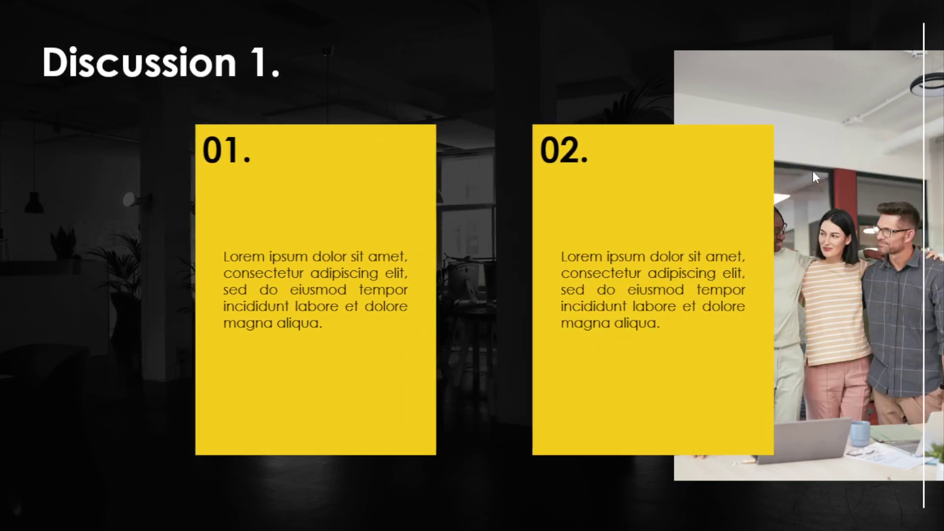
click(816, 169)
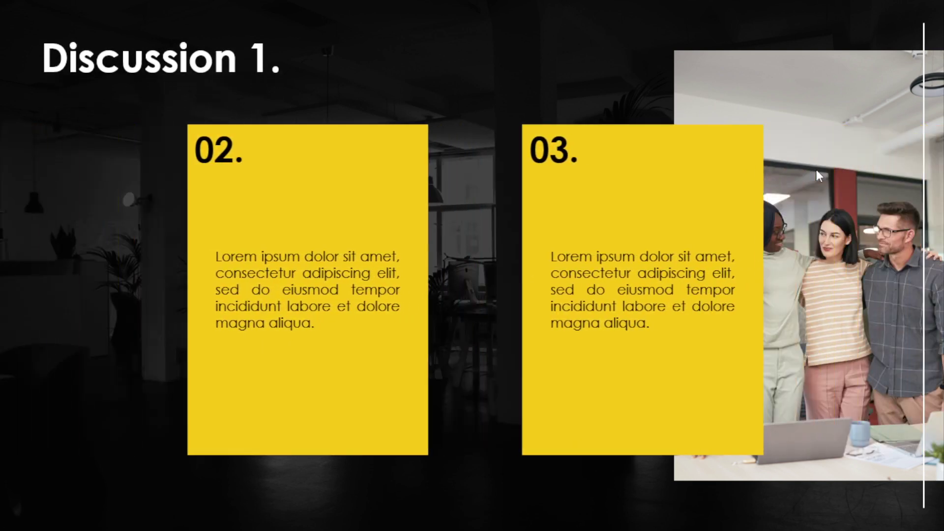
click(834, 164)
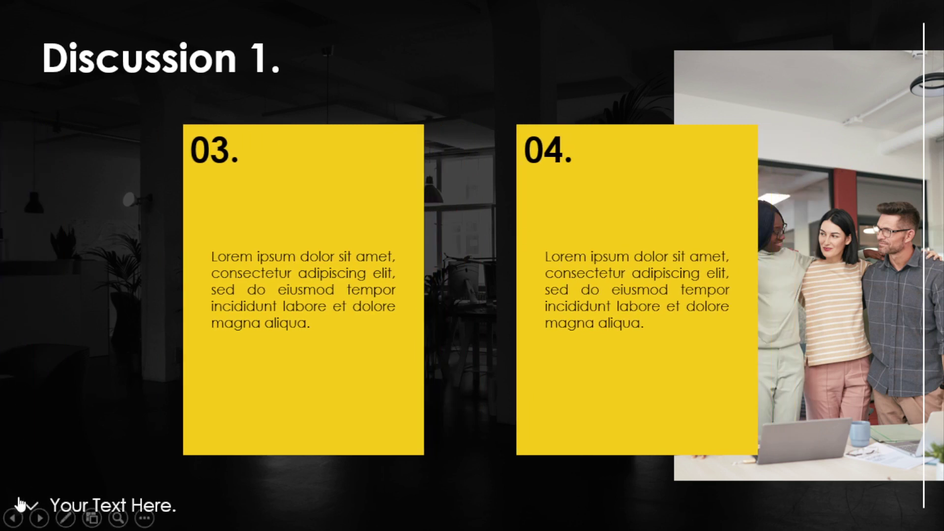
click(29, 495)
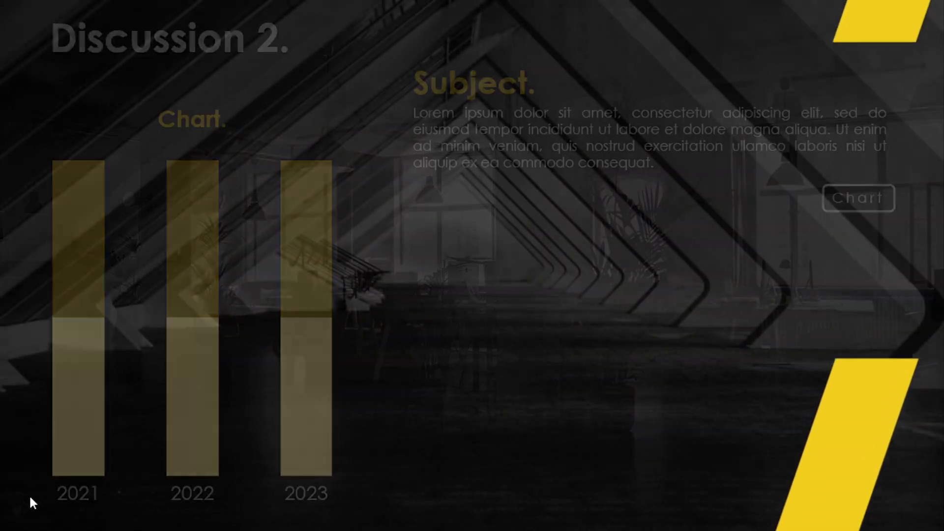
Exit the slide show and look over slides 2, 3 and 4 in the editor.
key(Escape)
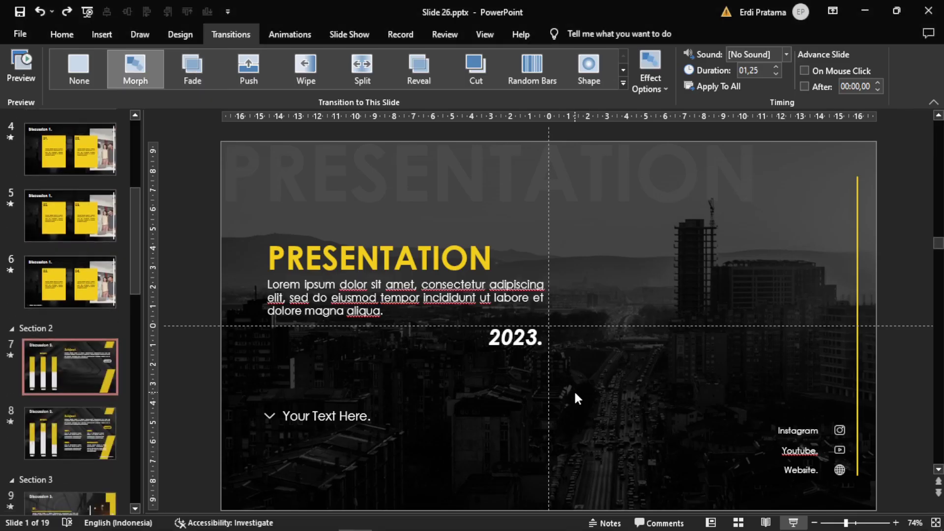
drag(139, 262, 152, 127)
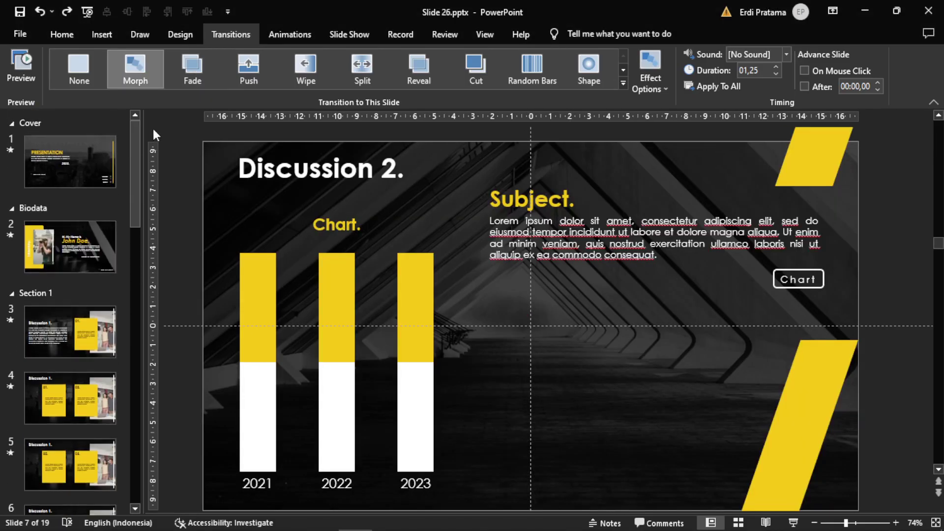
click(89, 254)
drag(136, 176, 143, 312)
click(56, 223)
click(73, 304)
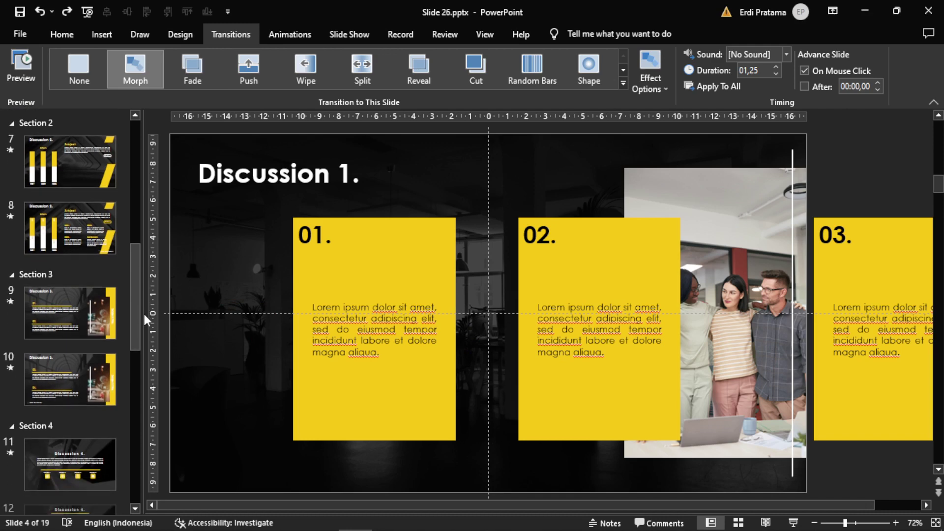
Check slide 10, Discussion 3, then bring up slide 13, Discussion 5.
click(76, 362)
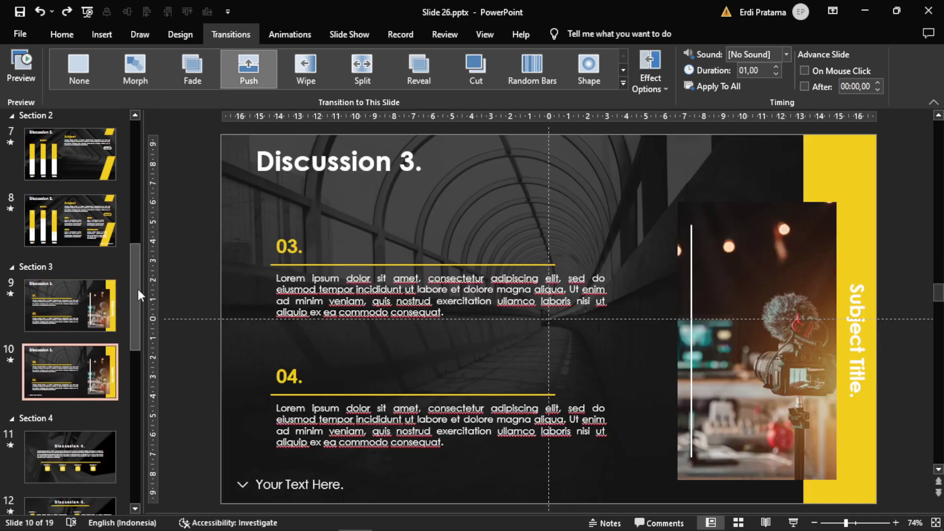
mouse_move(138, 289)
mouse_down()
mouse_move(129, 392)
mouse_move(143, 182)
mouse_up()
click(82, 377)
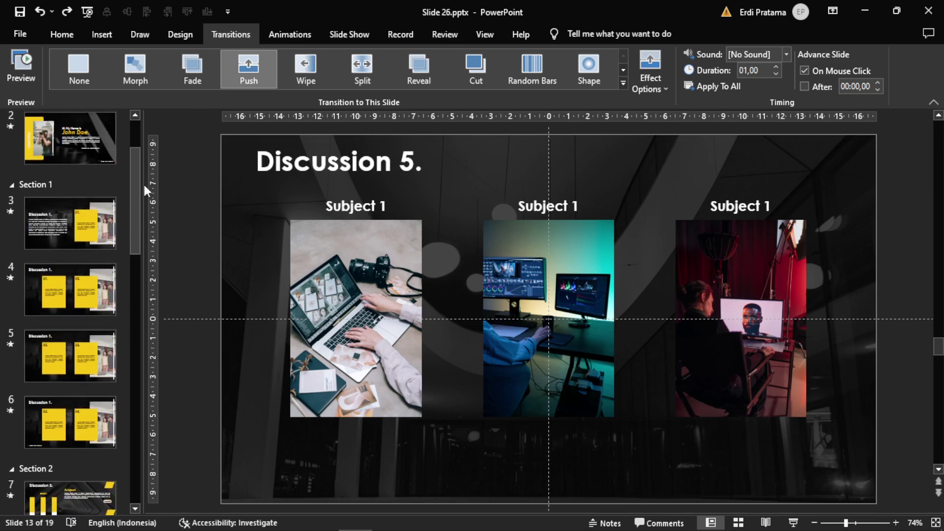
scroll(73, 197, up, 2)
Swap slide 2's photographer photo for pexels-ron-lach-8088373.jpg in the picture placeholder.
click(89, 199)
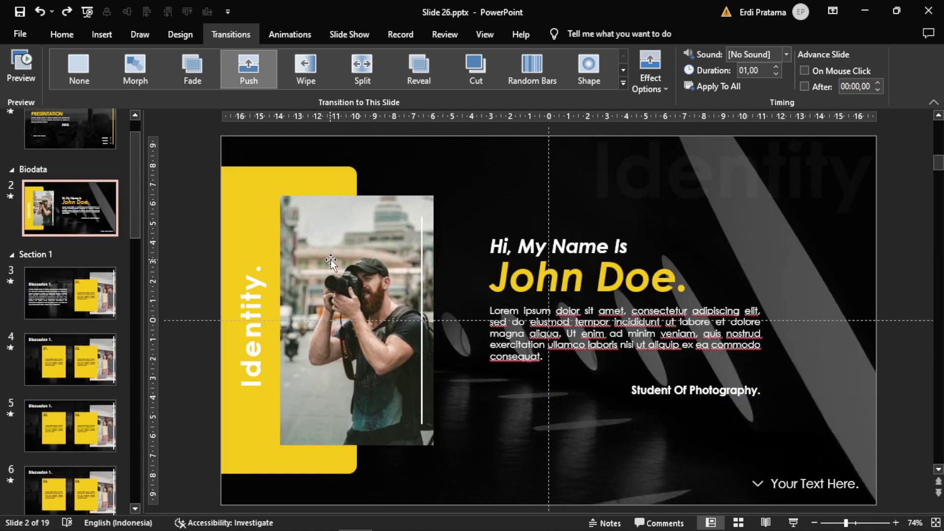
click(331, 261)
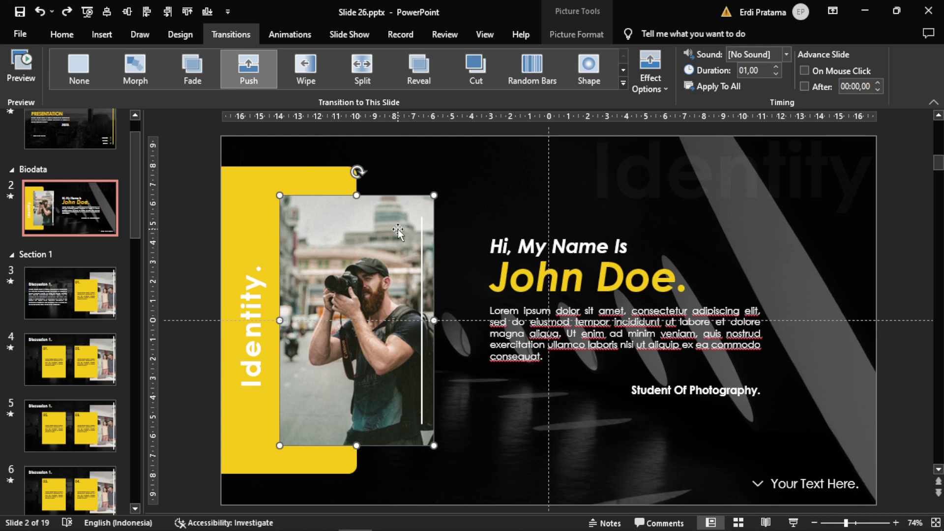
key(Delete)
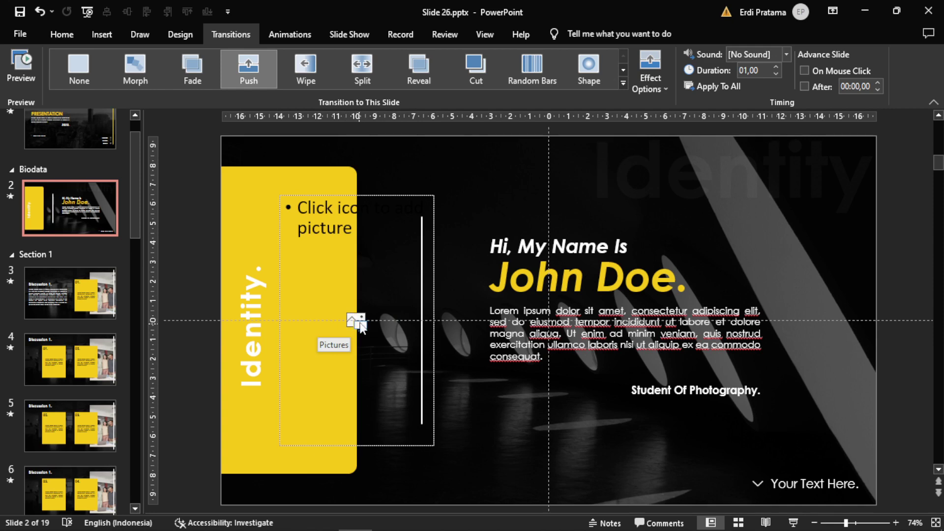
click(360, 325)
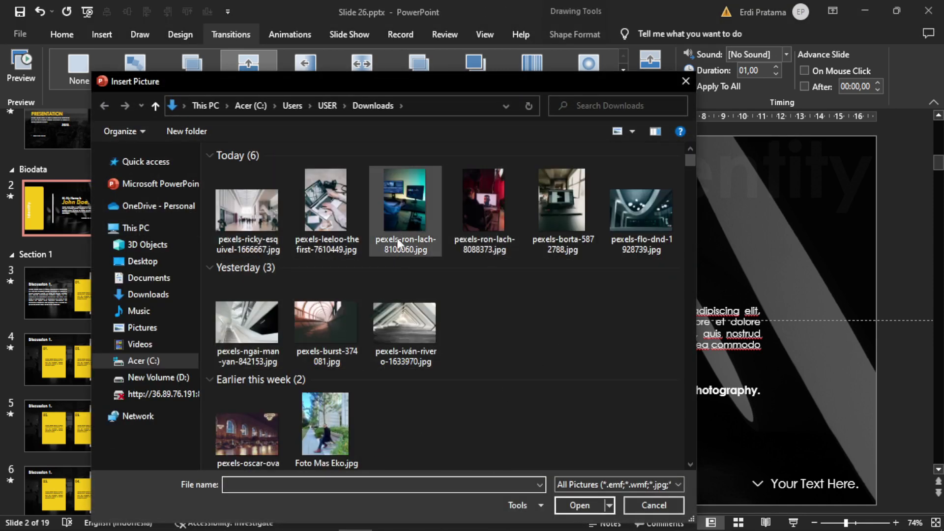
click(493, 202)
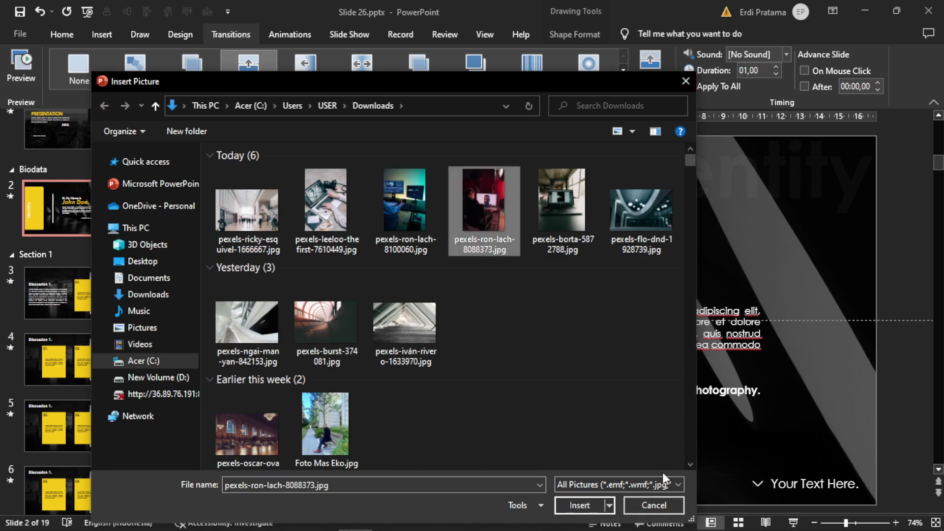
click(580, 505)
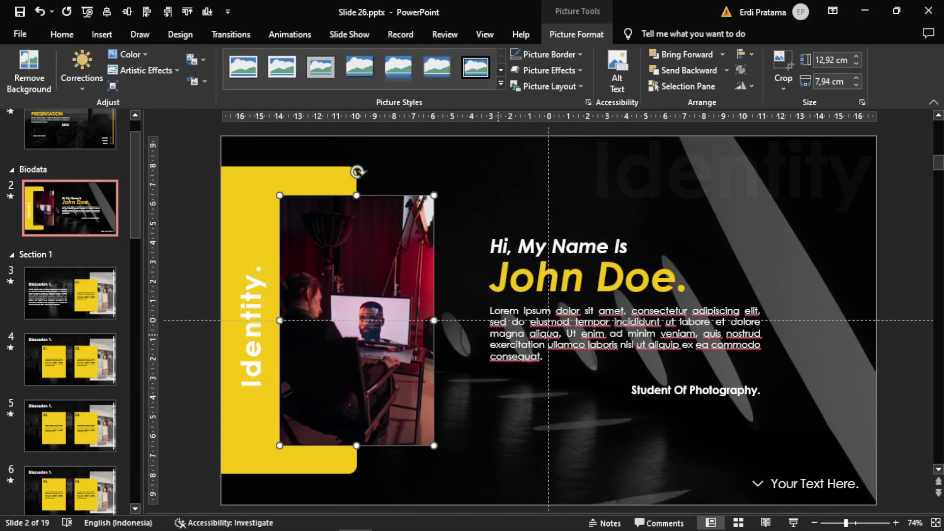
scroll(158, 175, down, 2)
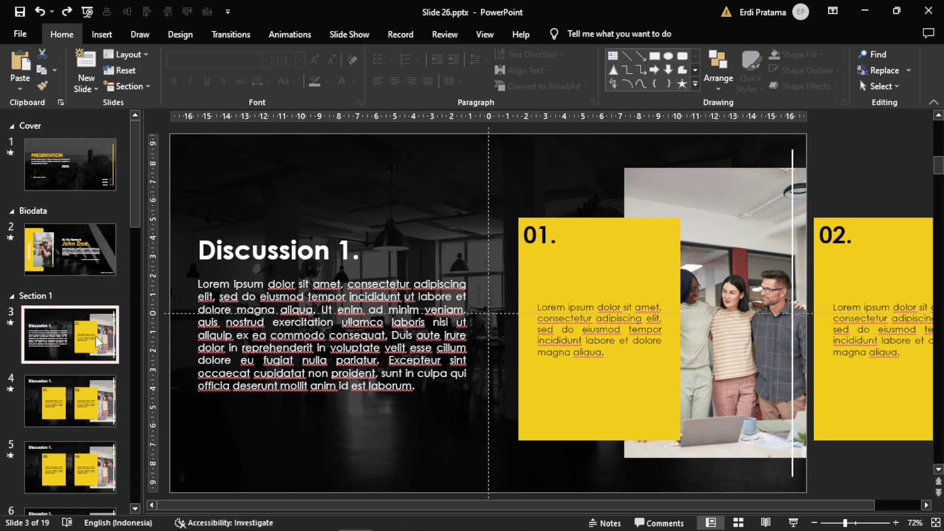
On slide 13, Discussion 5, inspect the laptop, monitor and red studio photos.
drag(140, 172, 136, 398)
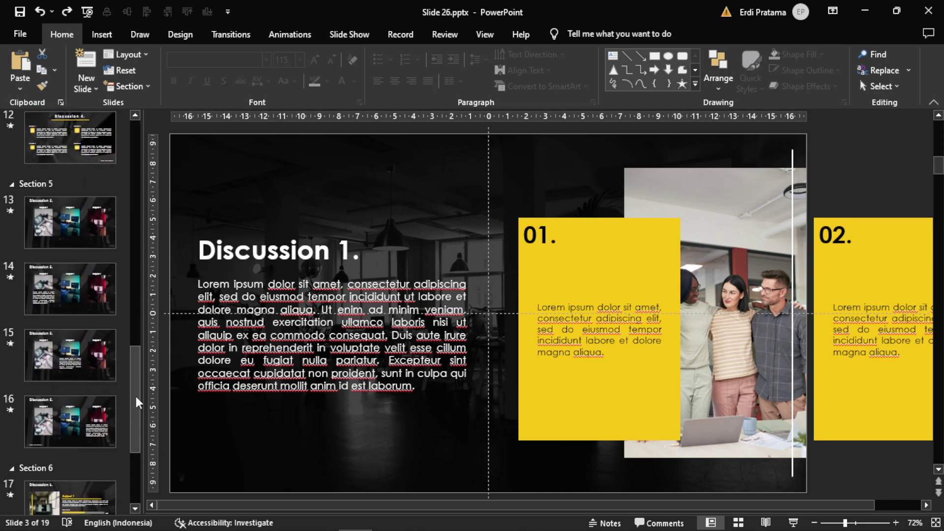
click(75, 217)
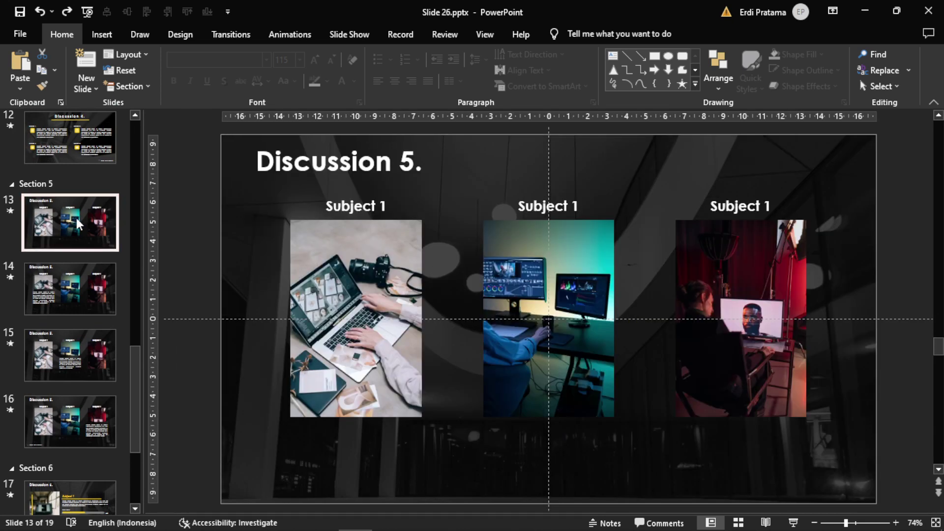
scroll(116, 305, up, 1)
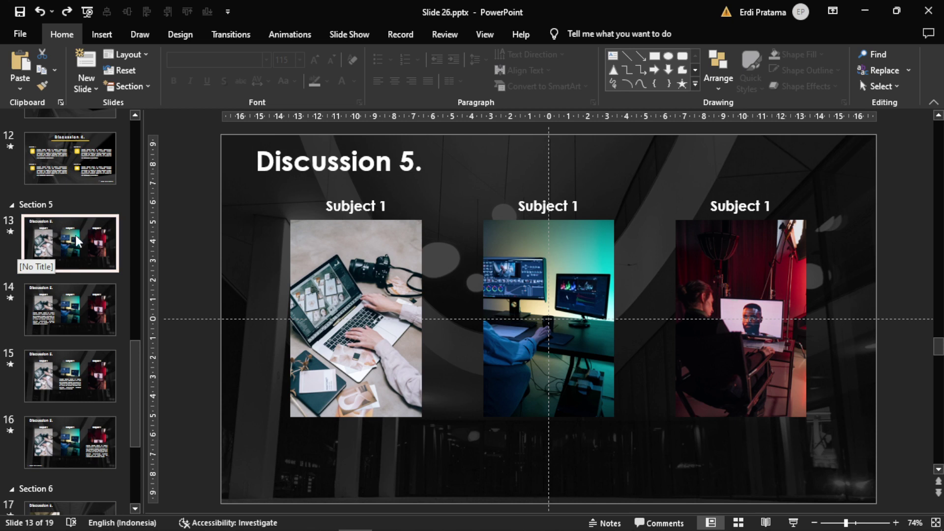
click(352, 256)
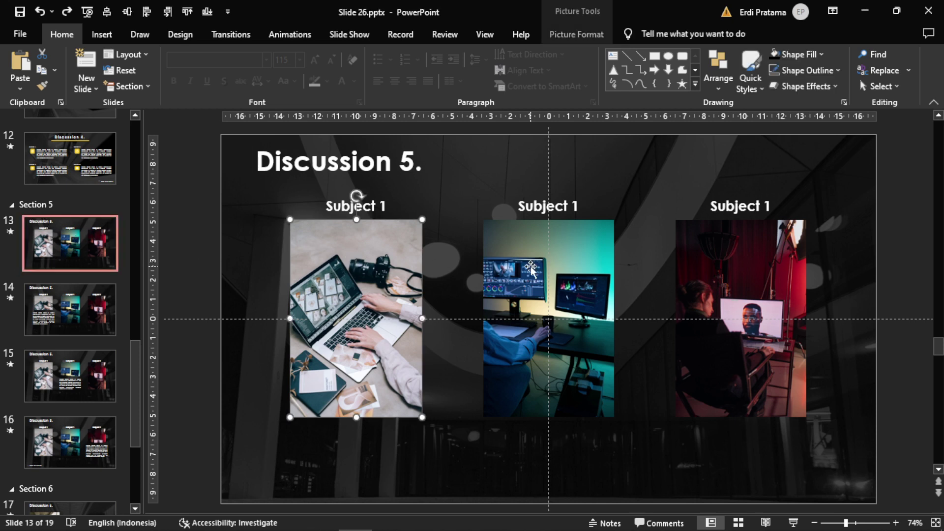
click(520, 302)
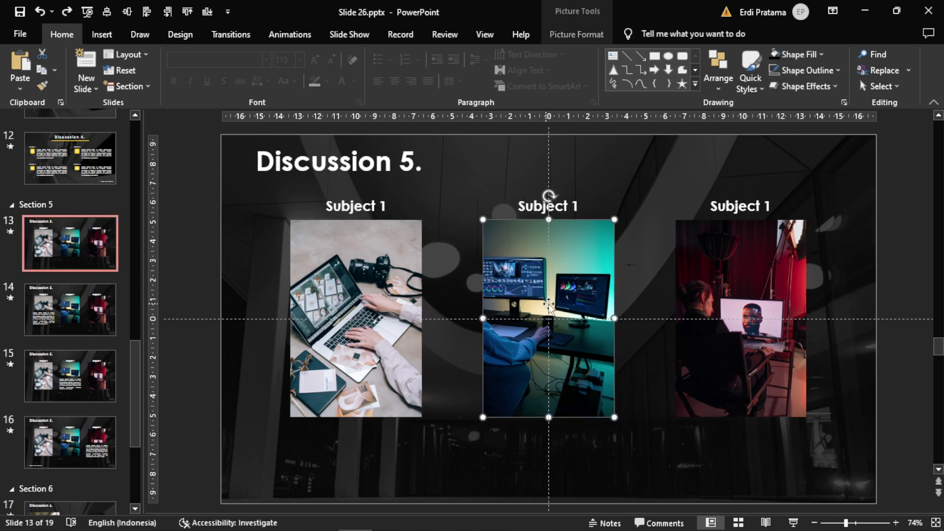
click(723, 294)
click(569, 293)
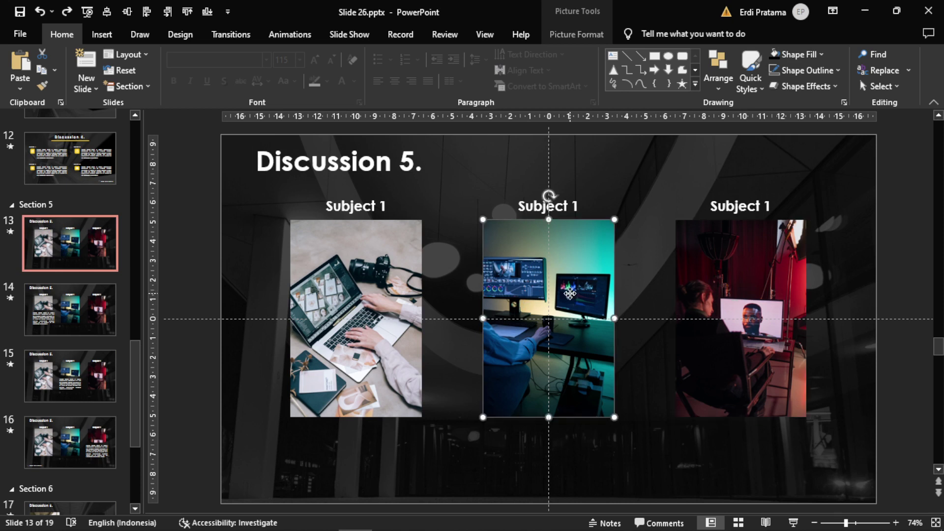
click(386, 298)
click(568, 302)
click(710, 297)
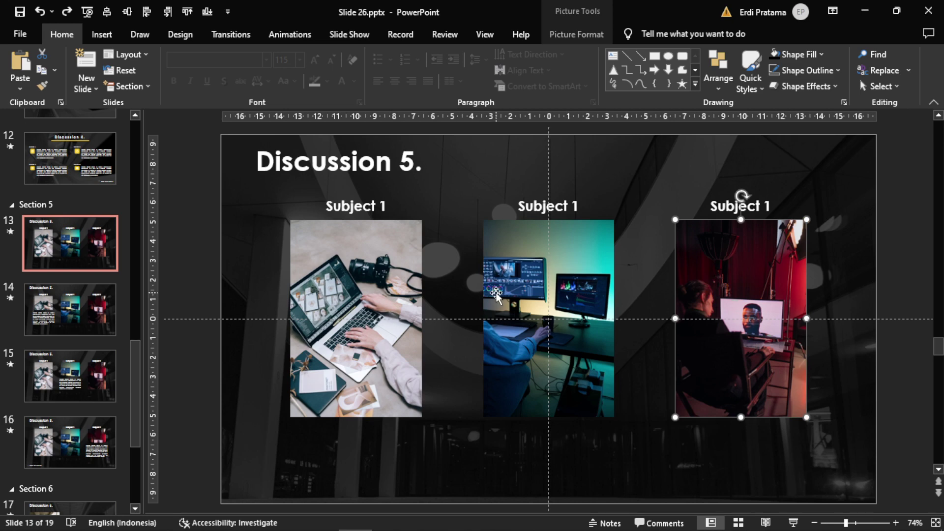
Check slides 14, 15 and 16, then return to slide 13.
click(78, 303)
click(77, 360)
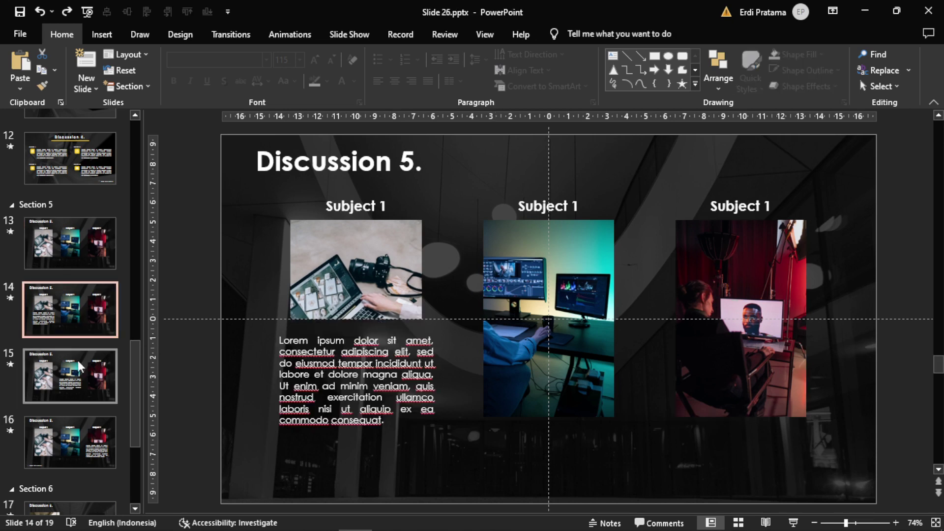
click(81, 435)
click(85, 261)
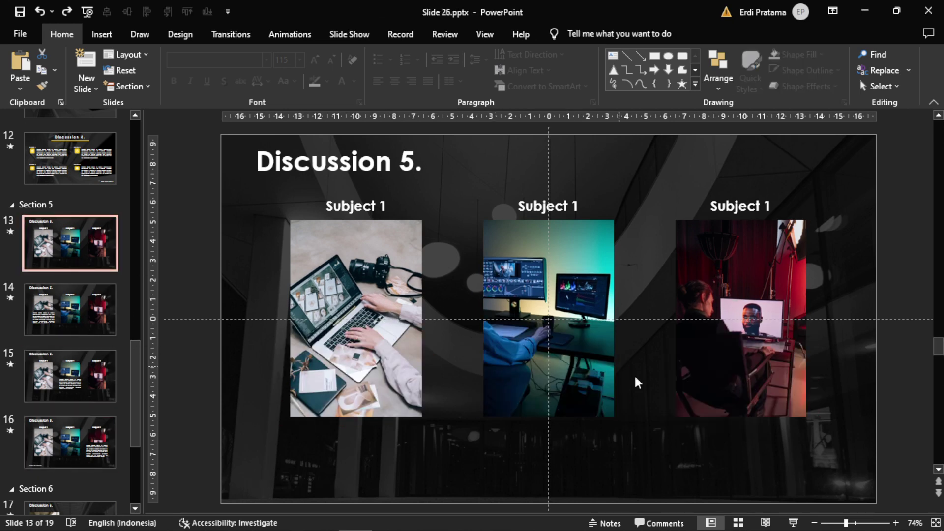
Play the Discussion 5 slides from the current slide, revealing text under each photo in turn.
click(793, 523)
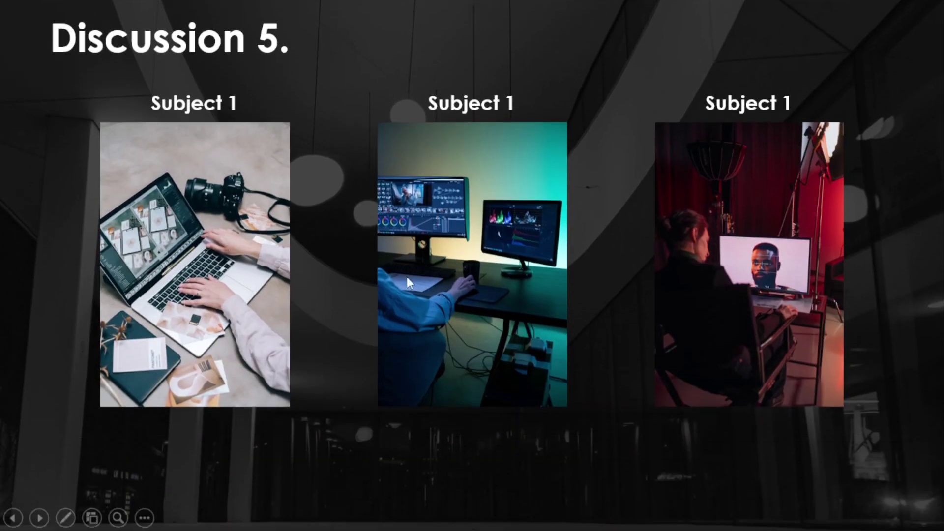
click(333, 257)
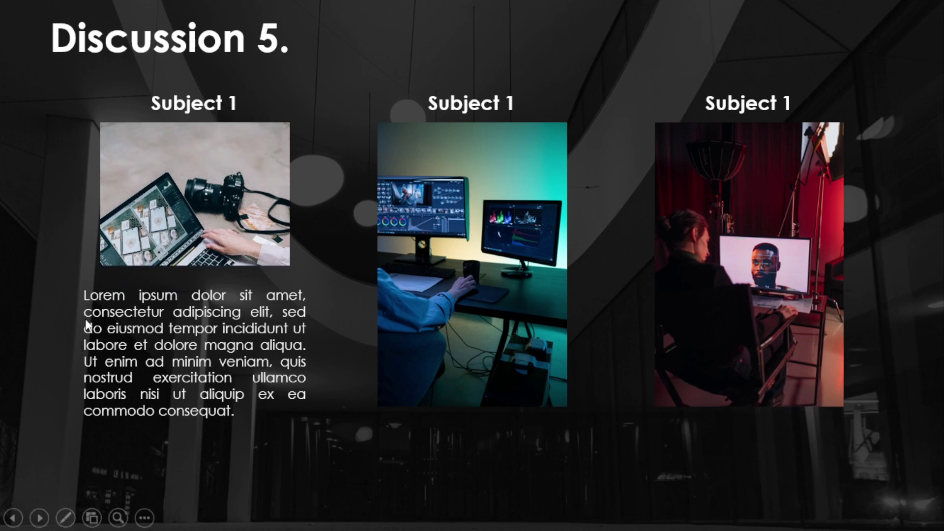
click(634, 239)
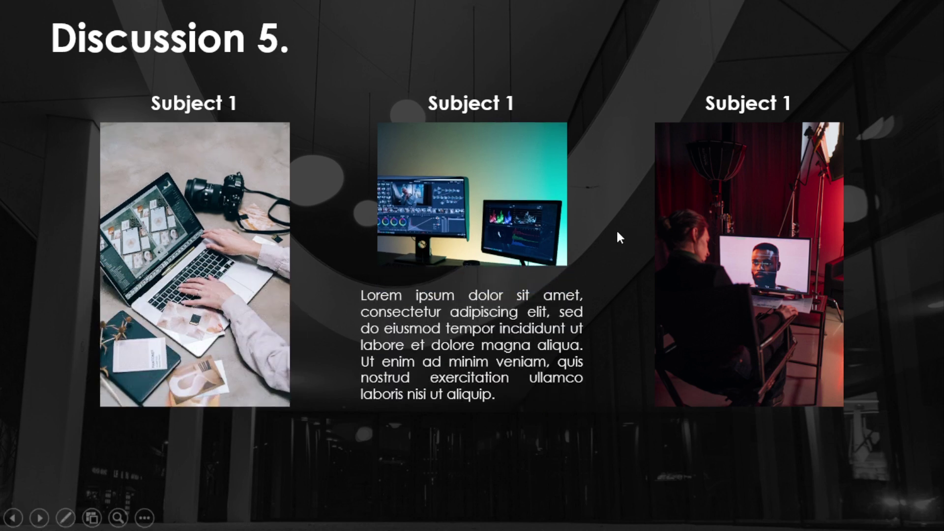
click(615, 228)
End the slideshow, go to slide 13 and check its left, middle and red-lit right photos.
key(Escape)
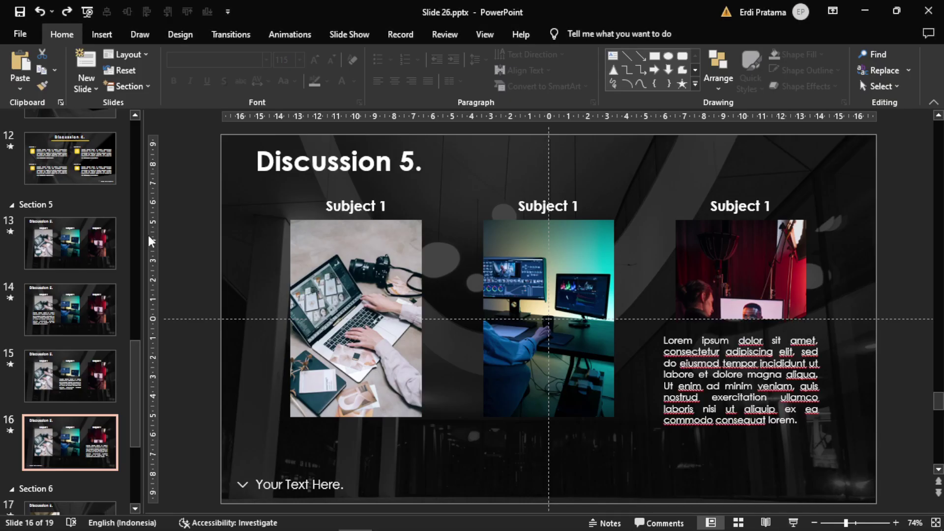
click(97, 241)
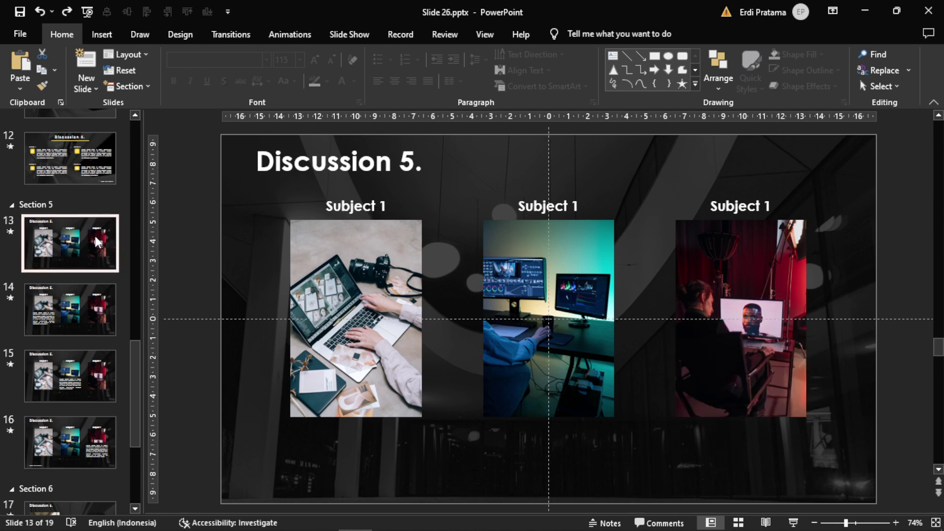
click(363, 246)
click(532, 242)
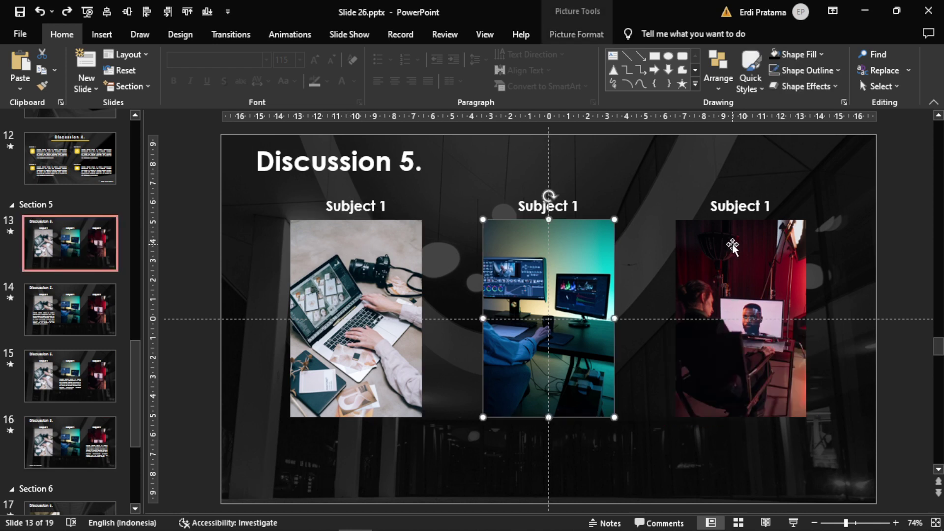
click(730, 242)
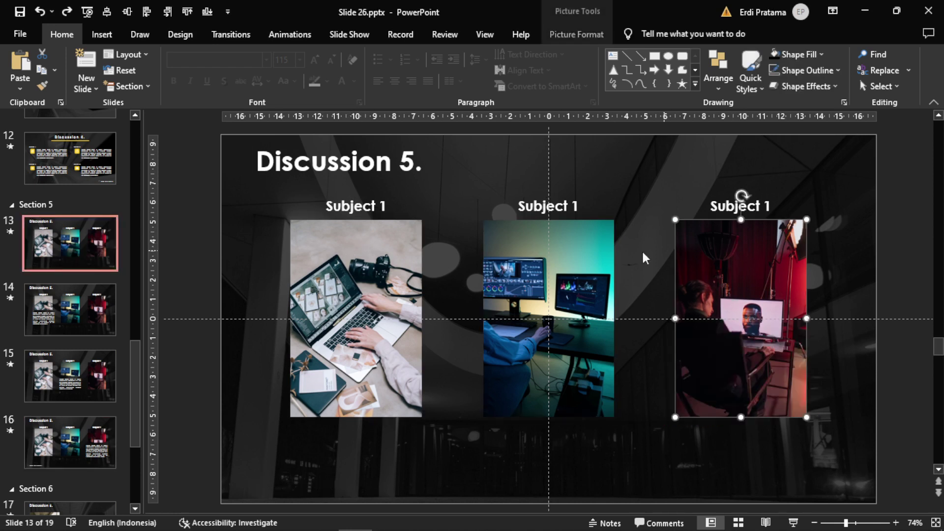
click(456, 252)
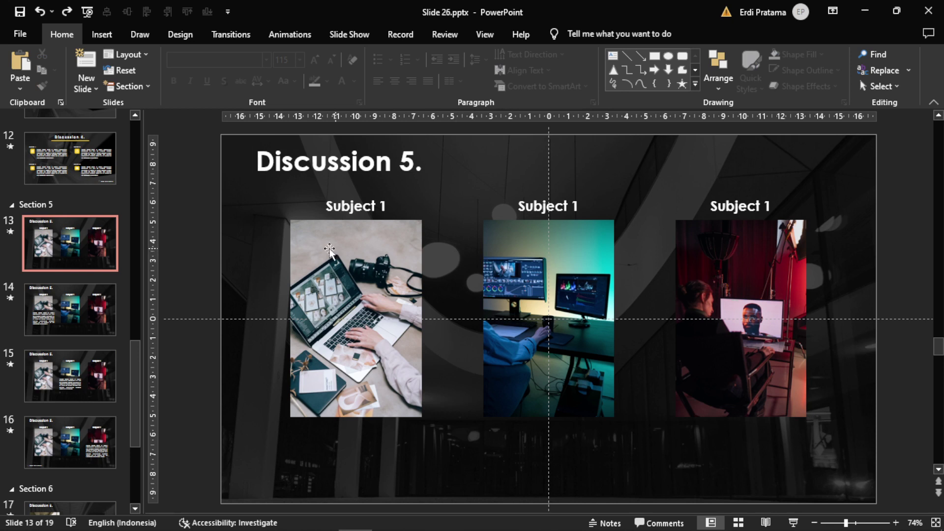
Duplicate slide 13 as slide 14 and bring up Picture Format for its left laptop photo.
right_click(75, 231)
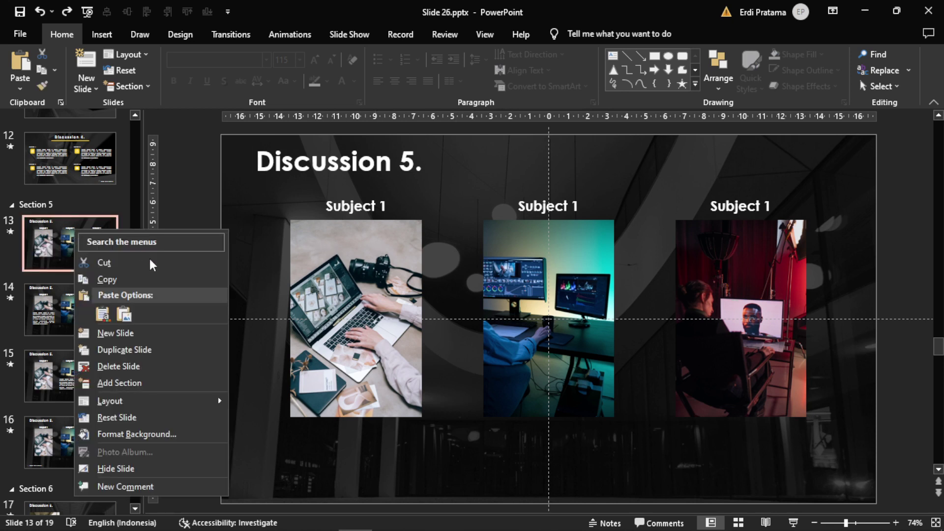
click(129, 349)
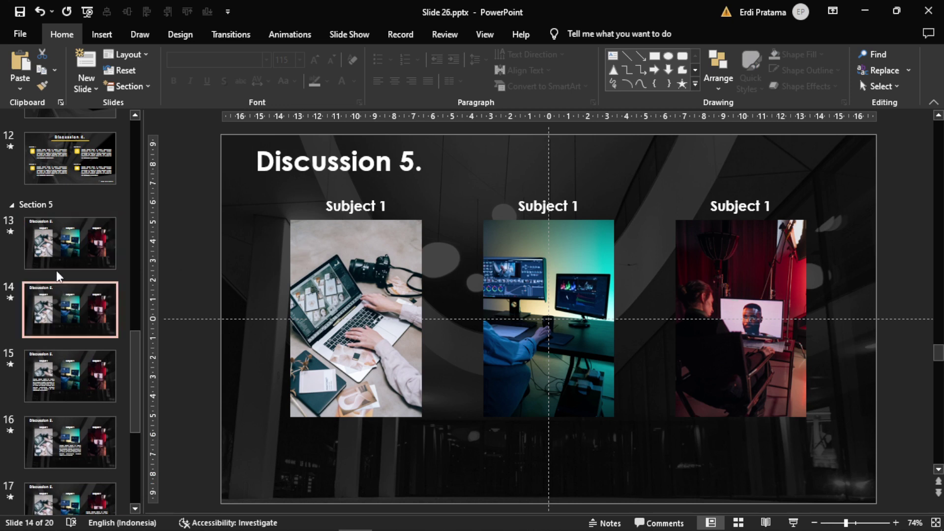
click(323, 383)
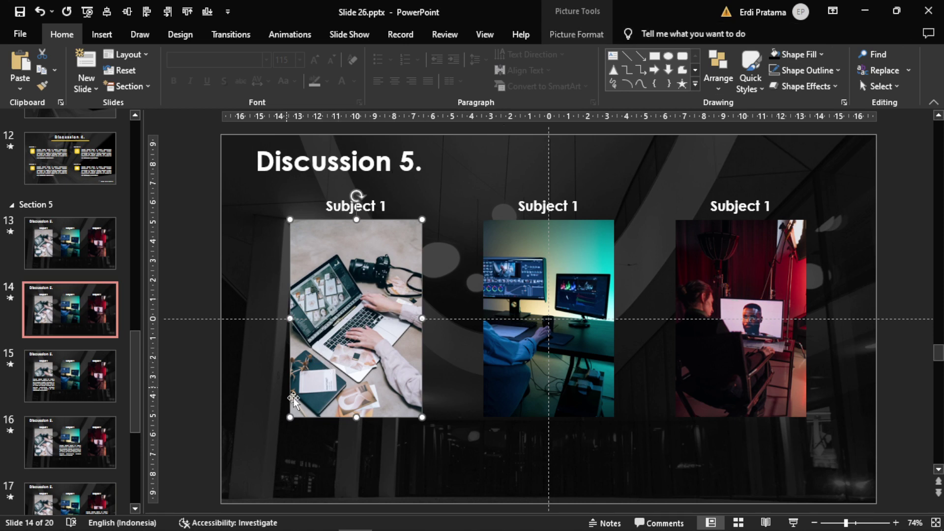
click(585, 36)
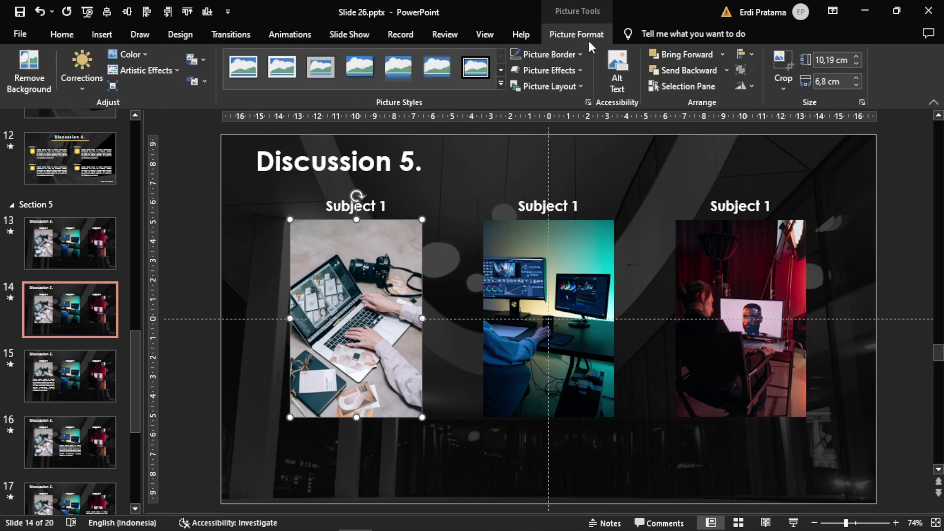
Crop slide 14's left laptop photo down to its top half.
click(783, 61)
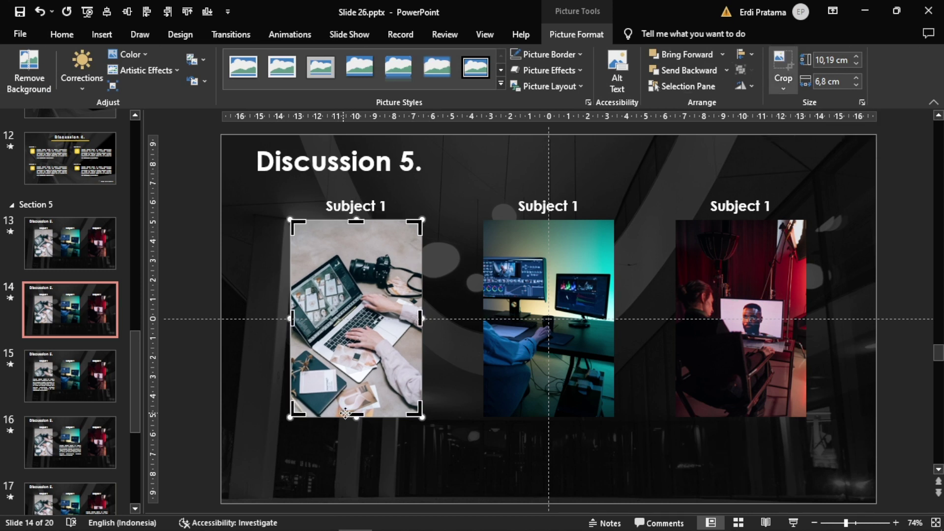
drag(356, 416, 365, 319)
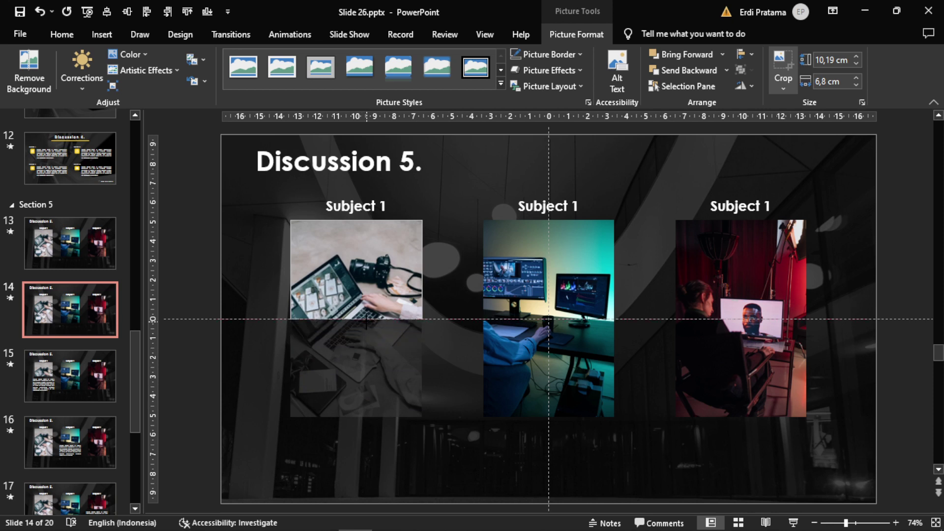
click(448, 269)
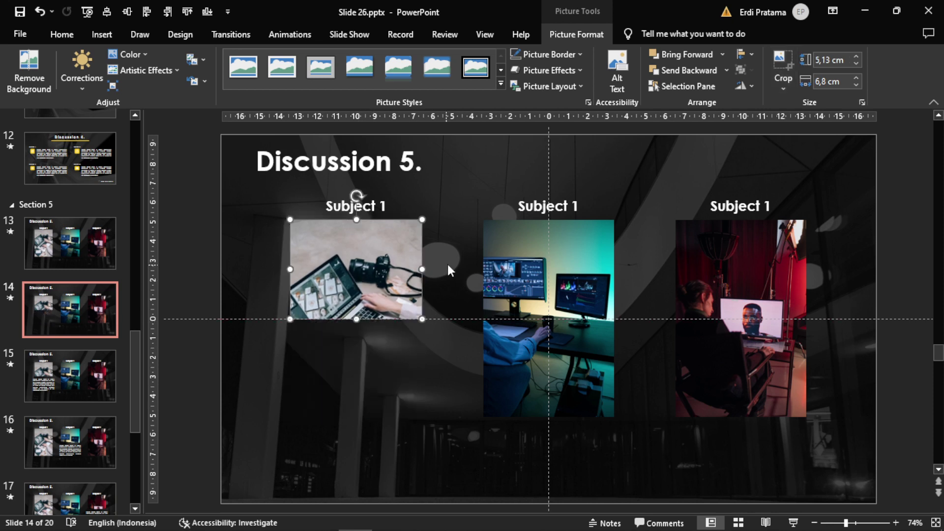
click(444, 251)
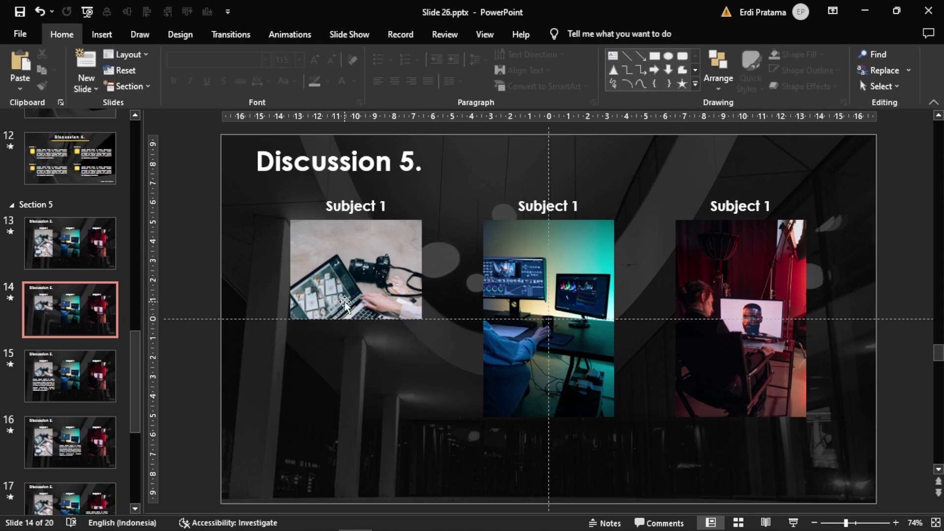
Copy the Lorem ipsum text box from slide 15 and paste it onto slide 14.
click(75, 371)
click(333, 430)
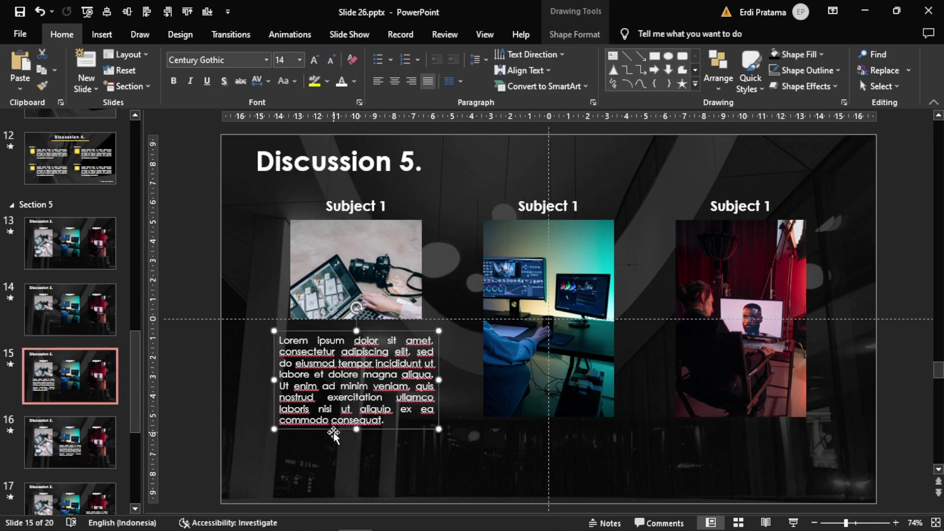
key(ctrl+c)
click(66, 319)
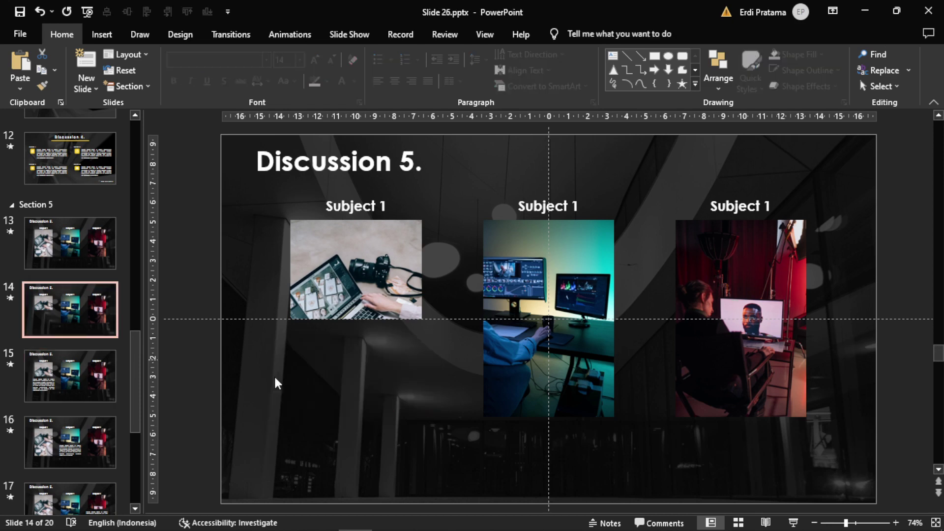
key(ctrl+v)
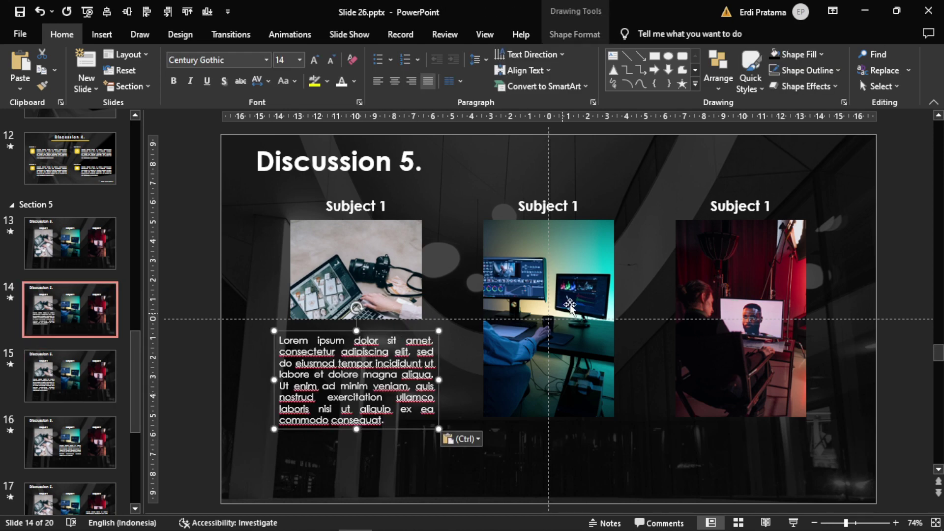
Duplicate slide 14 as slide 15 and delete the Lorem ipsum text box from the copy.
click(485, 443)
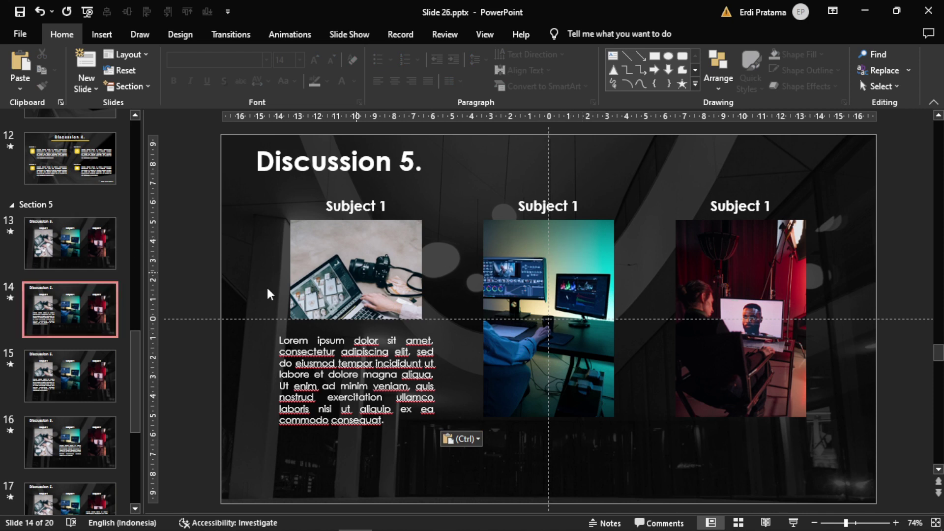
right_click(72, 302)
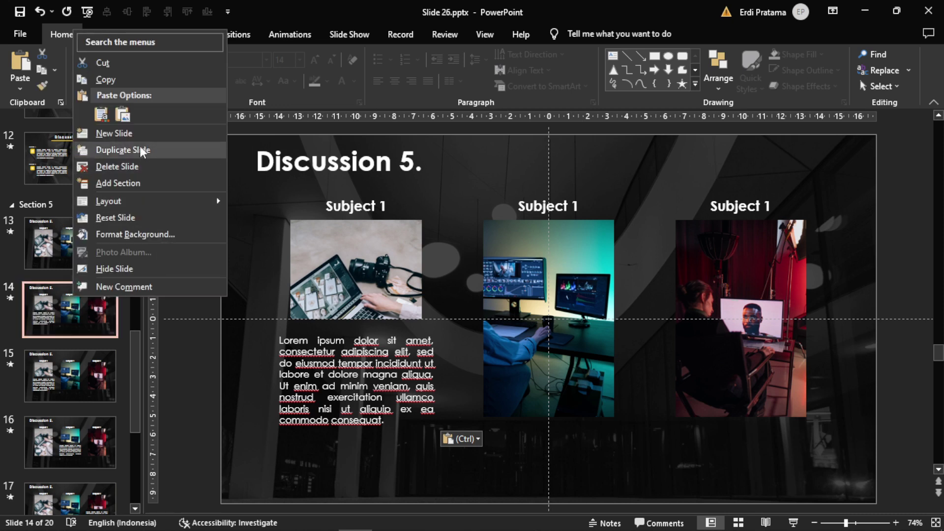
click(118, 151)
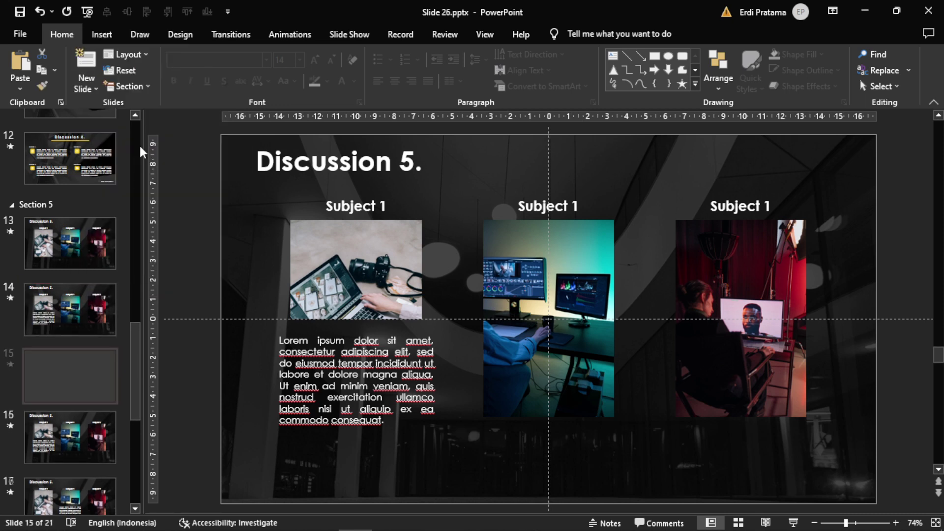
click(350, 433)
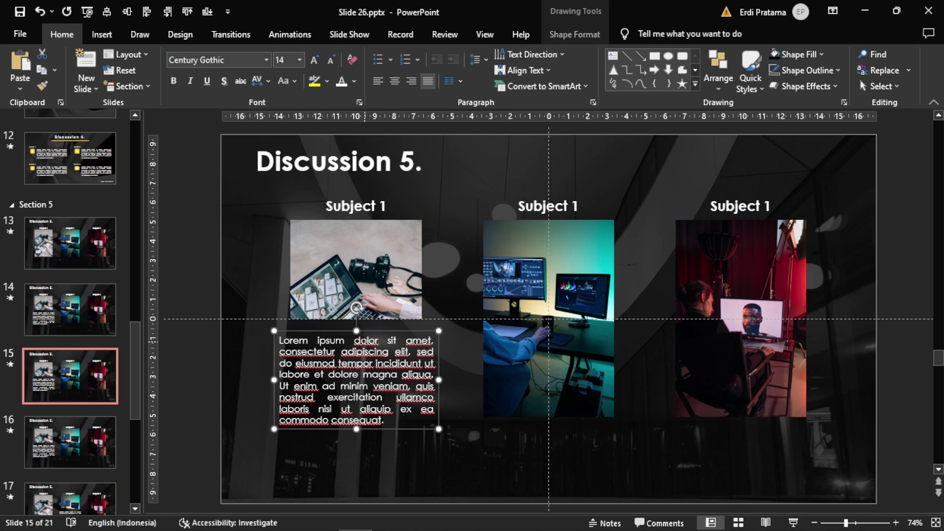
key(Delete)
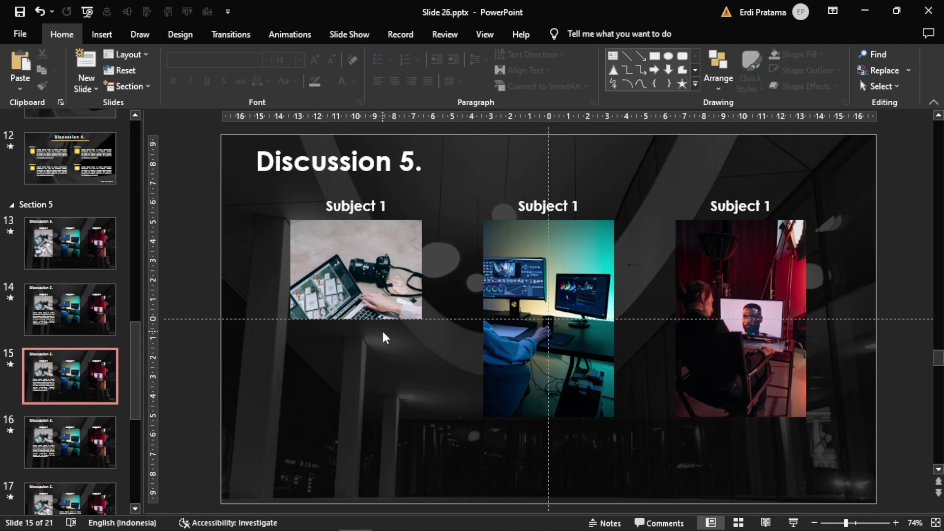
Restore the left Subject 1 photo to its full height by undoing its crop.
click(381, 269)
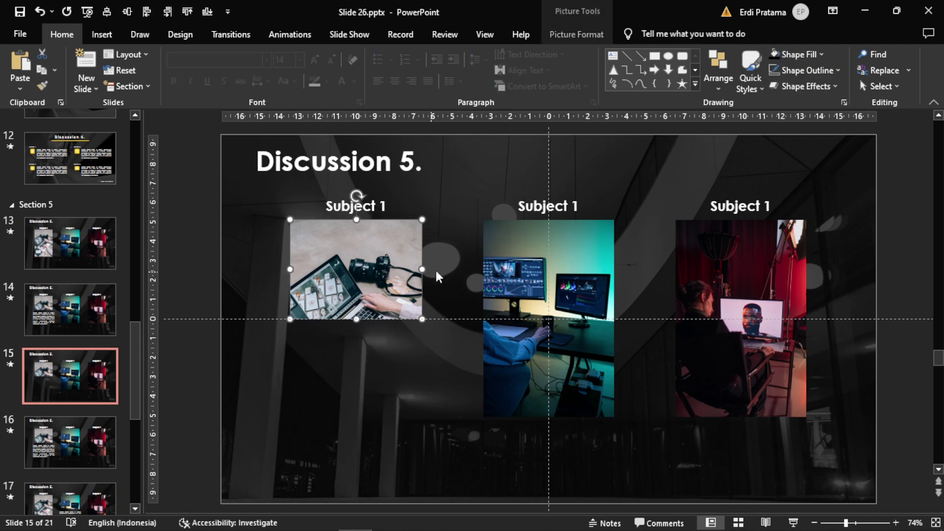
click(577, 31)
click(782, 60)
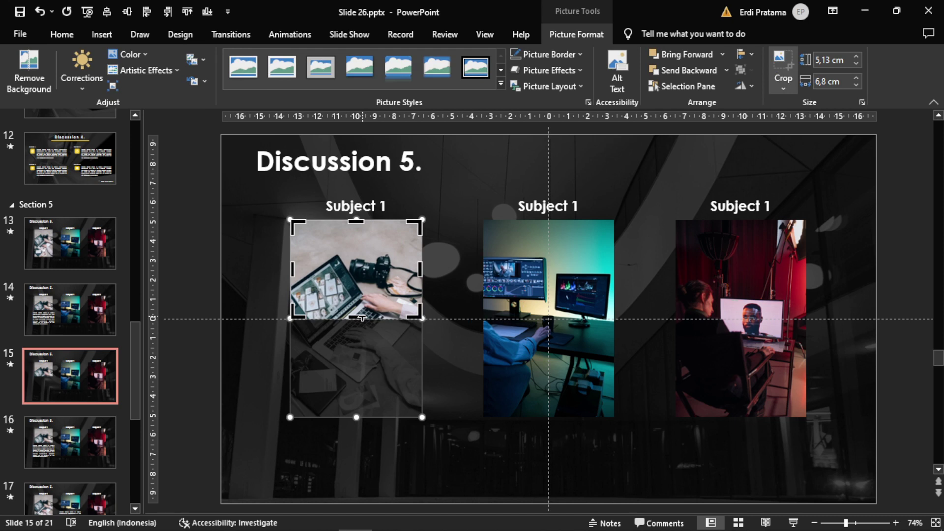
drag(362, 311, 366, 414)
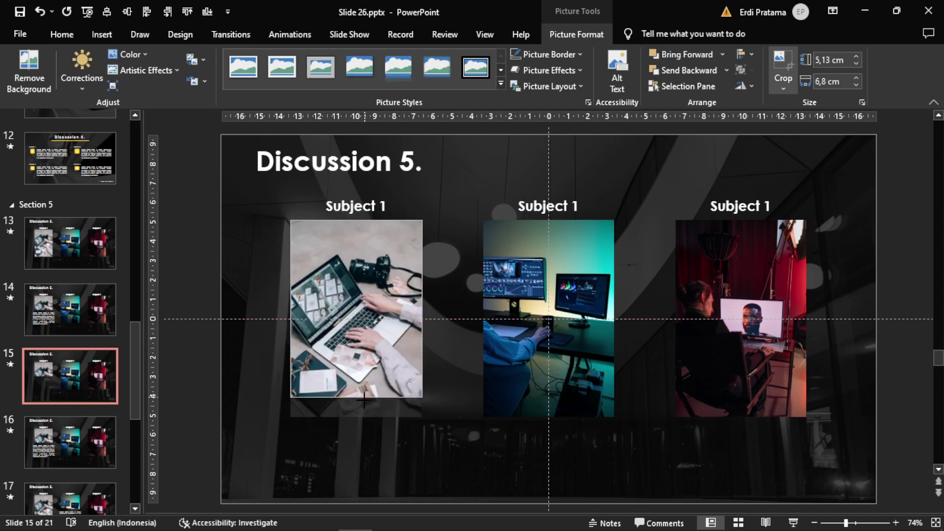
click(779, 59)
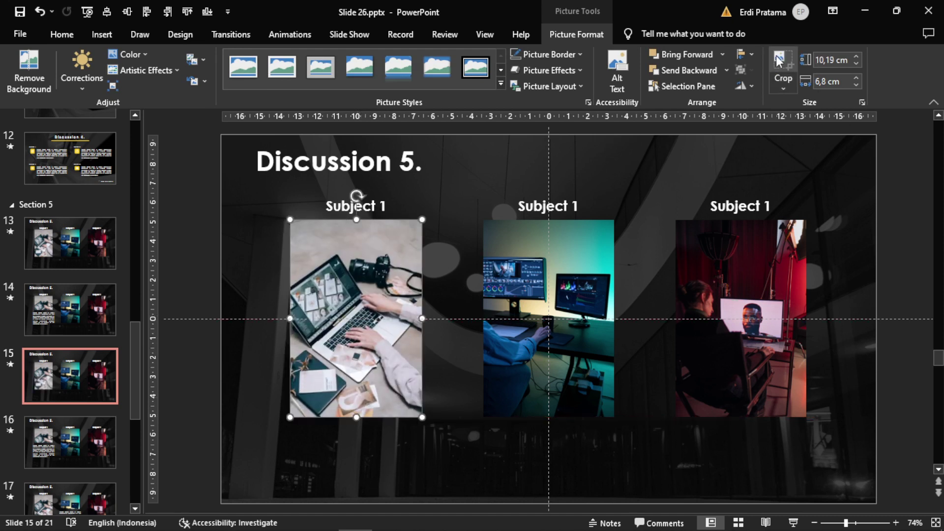
Crop the middle photo down to its top half.
click(515, 261)
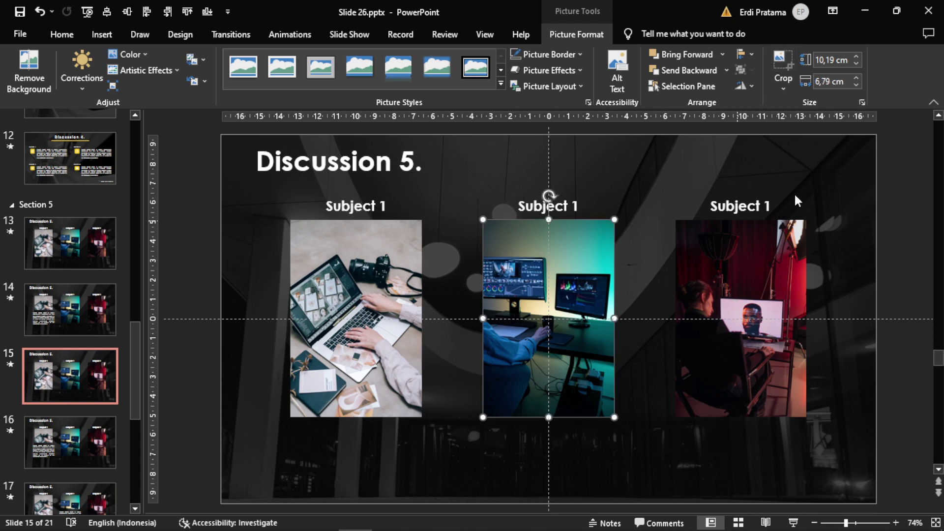
click(782, 61)
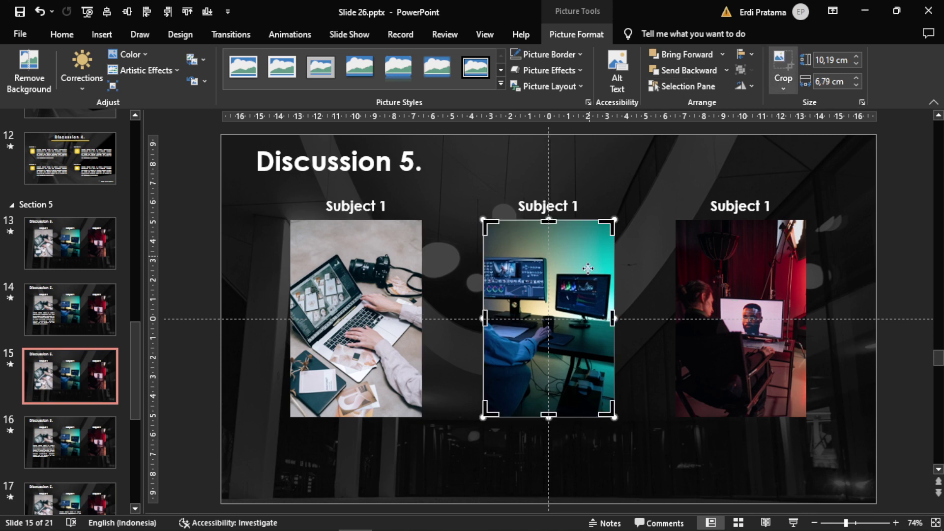
drag(549, 416, 548, 318)
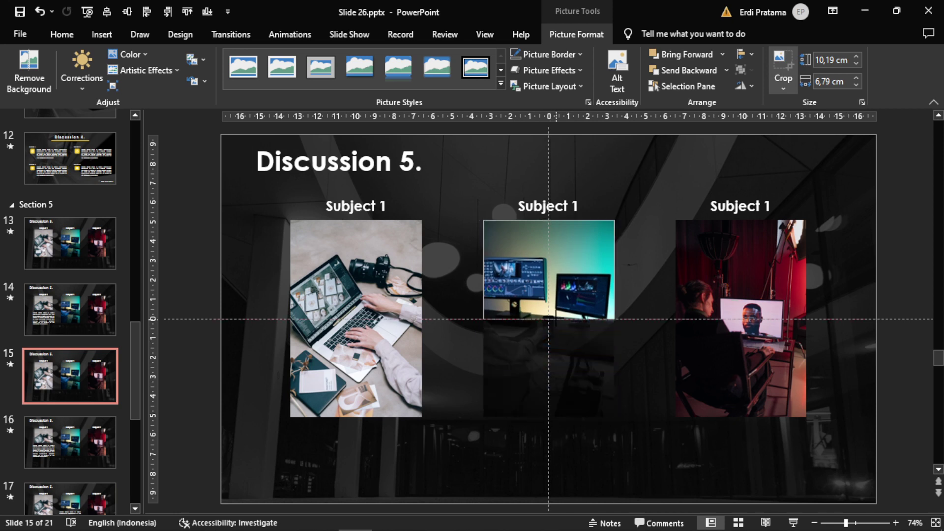
click(640, 256)
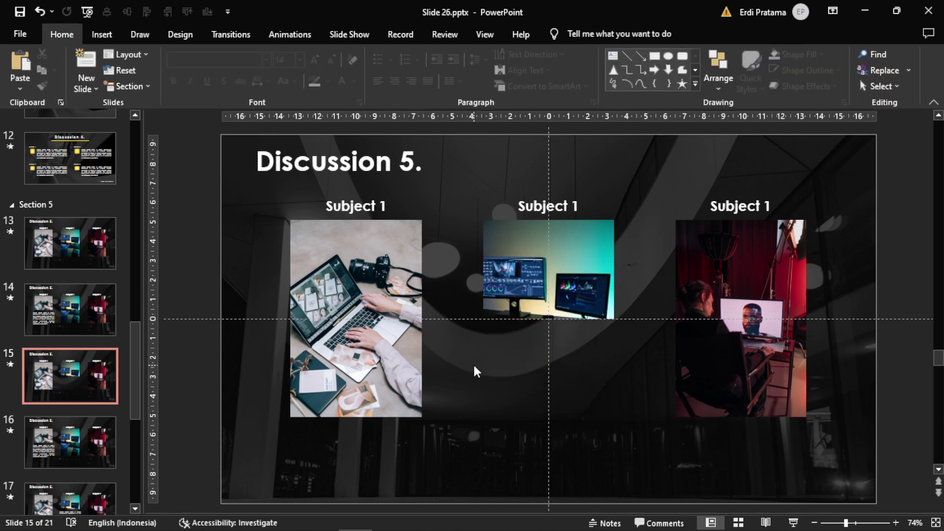
Paste the paragraph from slide 16 beneath the middle photo and centre it.
click(80, 439)
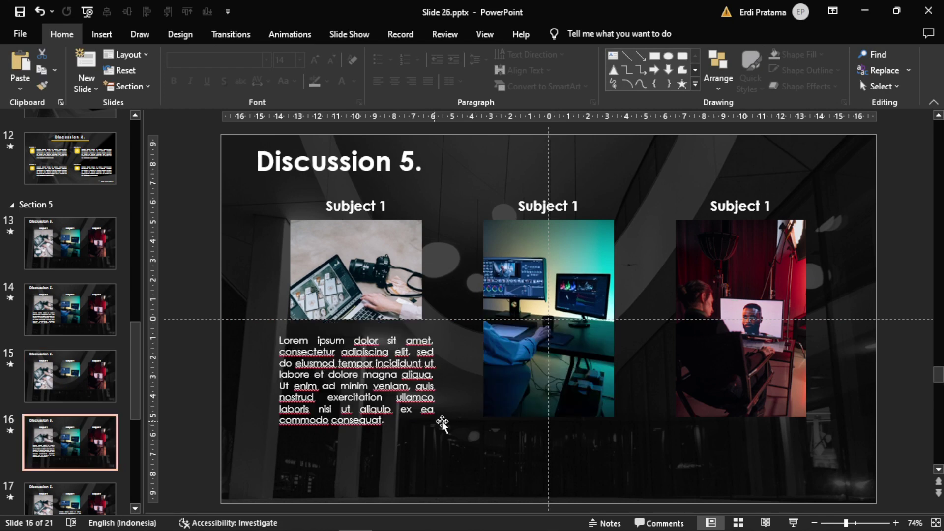
key(Page_Up)
key(ctrl+v)
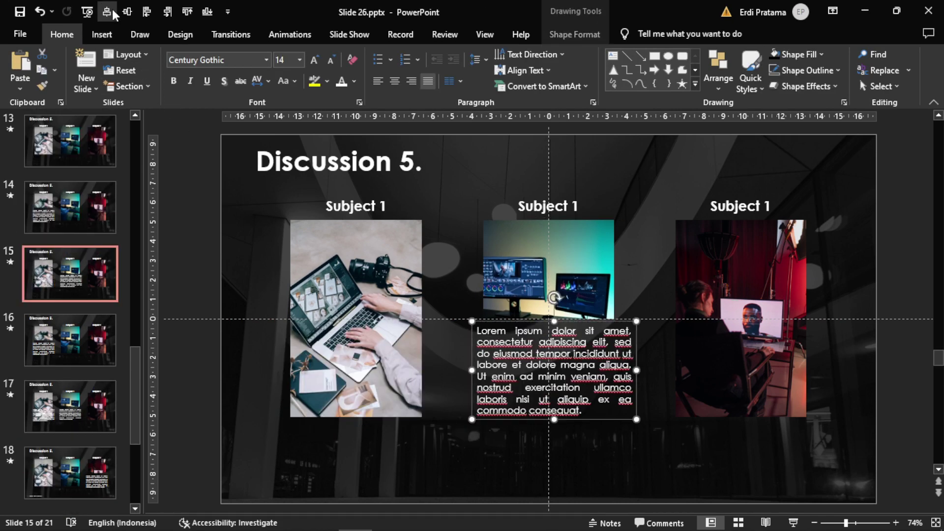
click(113, 11)
click(851, 242)
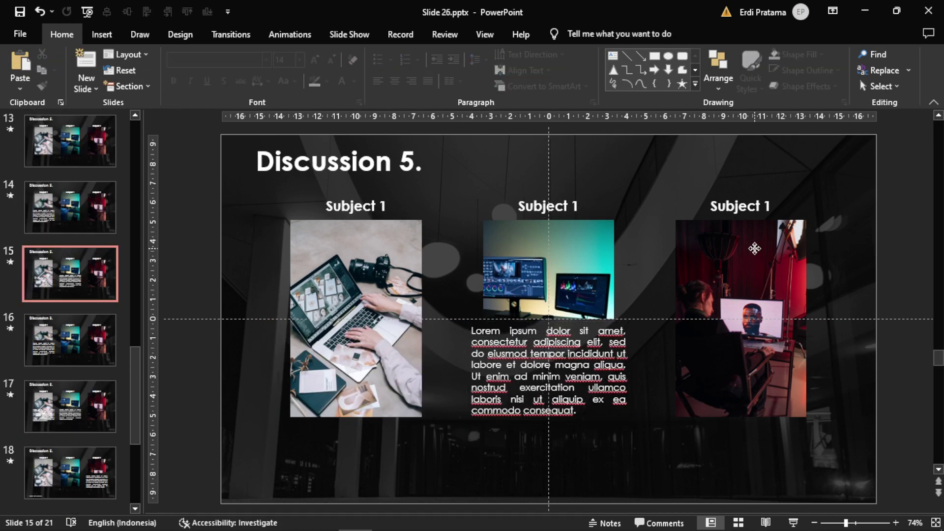
click(755, 248)
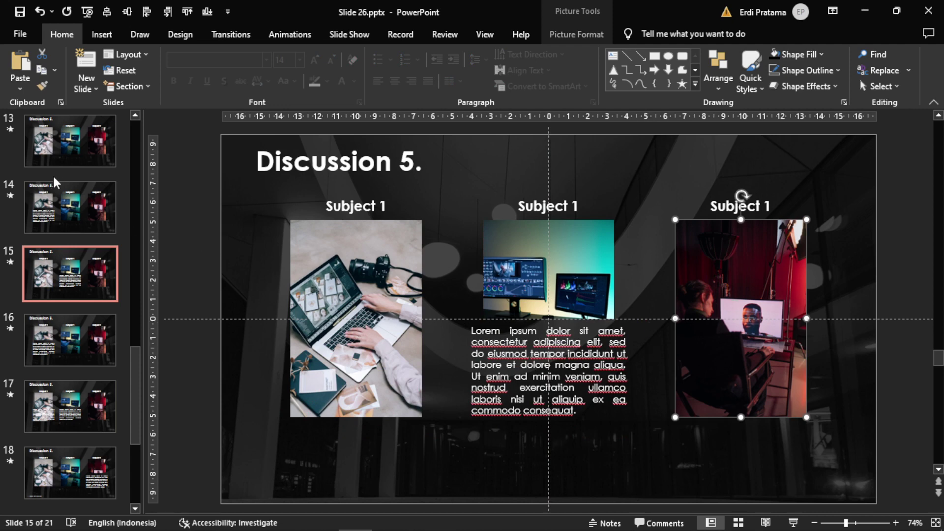
Delete the two spare slides, then start the slideshow from slide 13.
click(72, 198)
key(Delete)
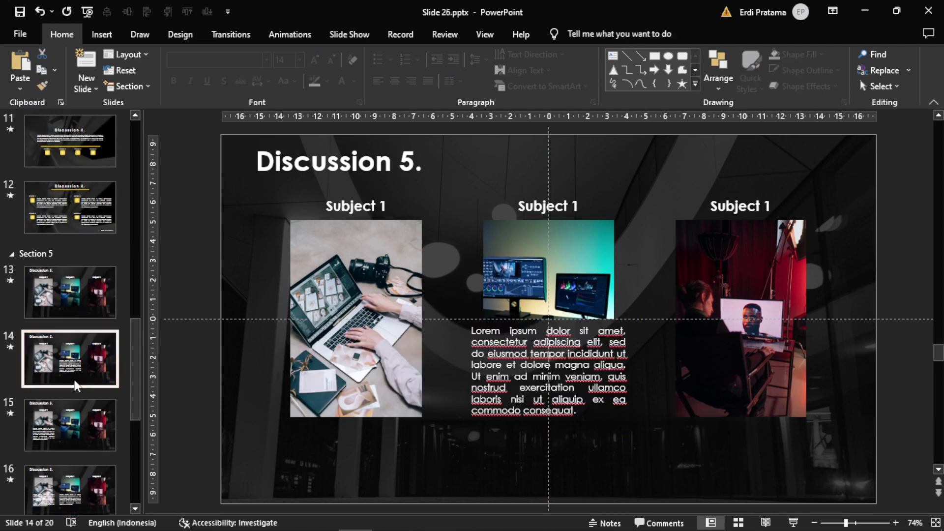
click(76, 386)
key(Delete)
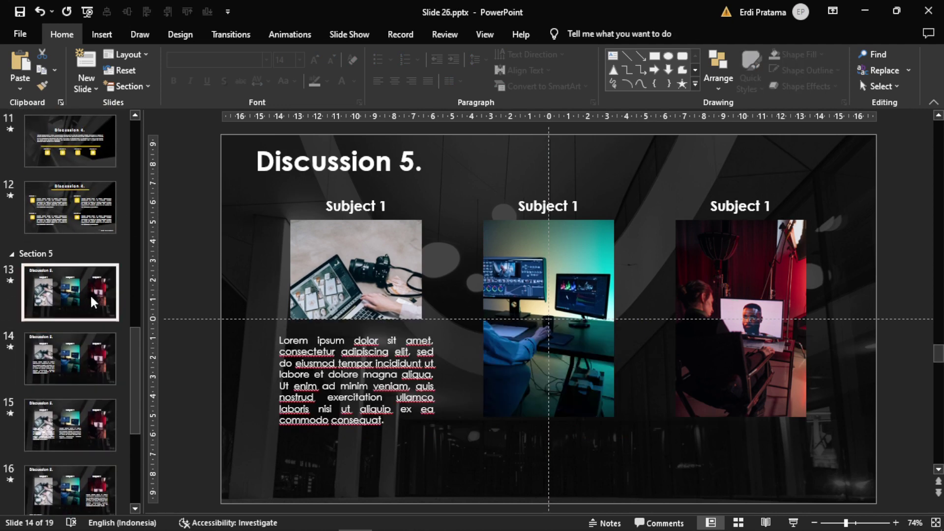
click(92, 300)
click(793, 523)
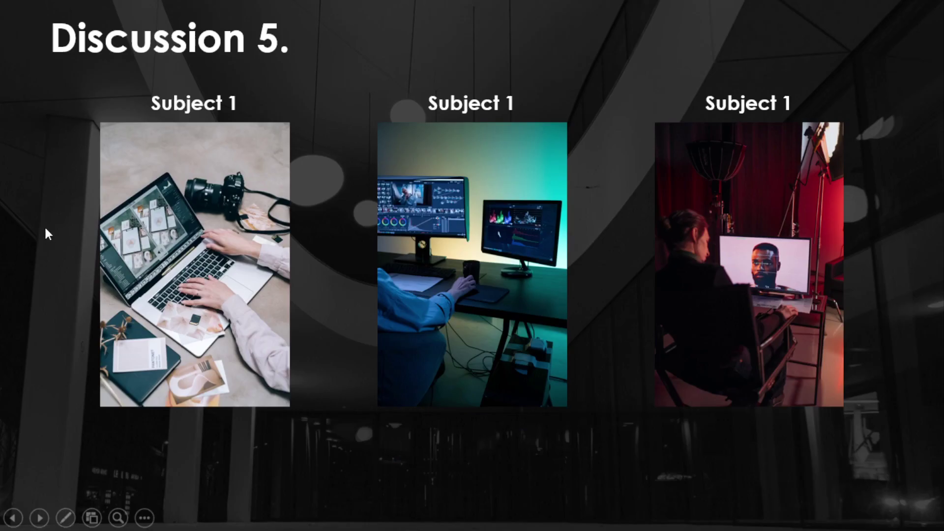
Advance through the morph slides, revealing text under the left, middle and right photos.
click(622, 244)
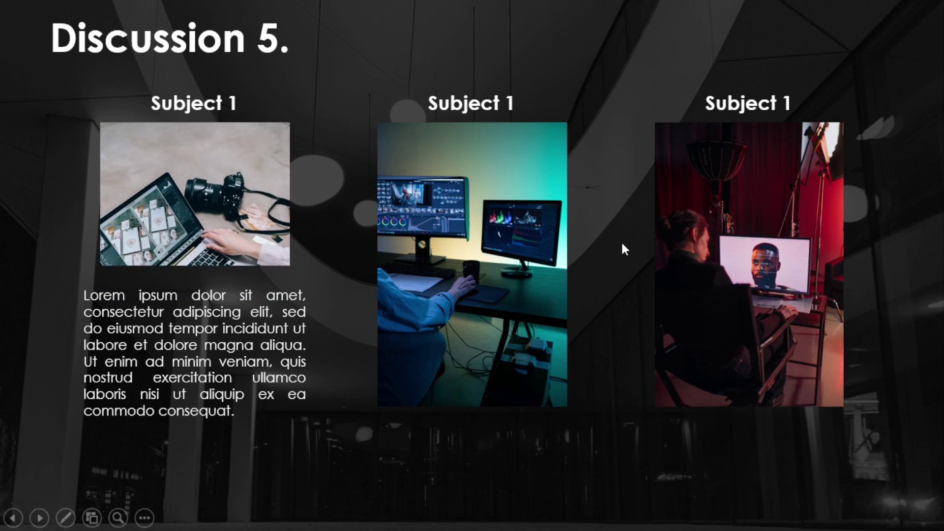
click(622, 245)
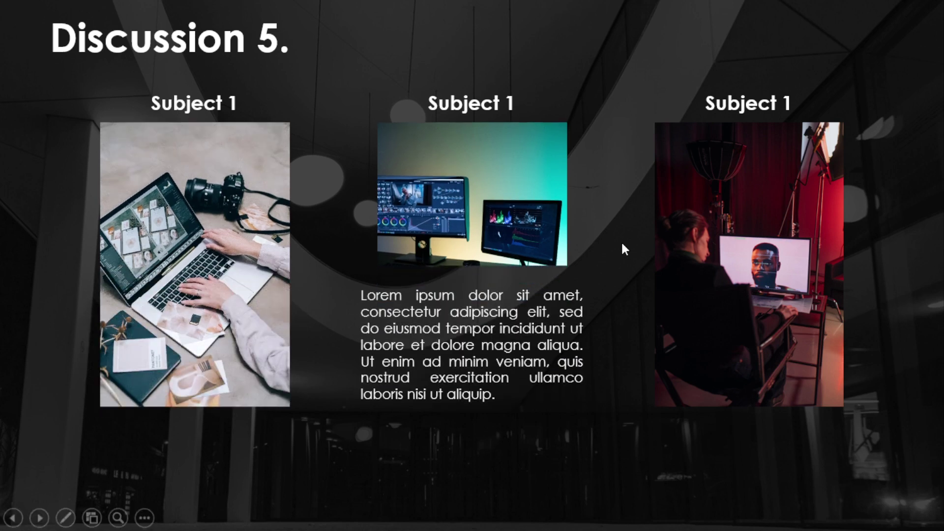
click(622, 244)
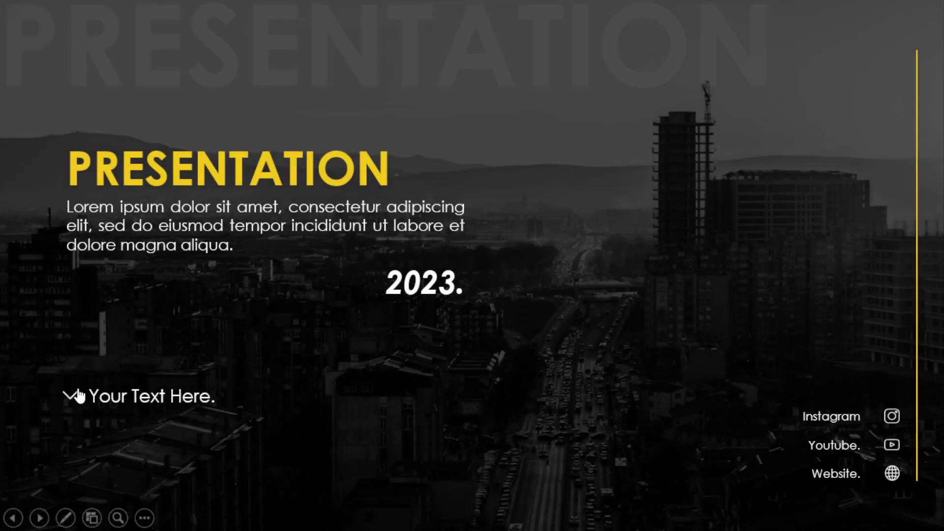
Advance past the Identity slide and bring in Discussion 1's 02., 03. and 04. boxes.
click(69, 396)
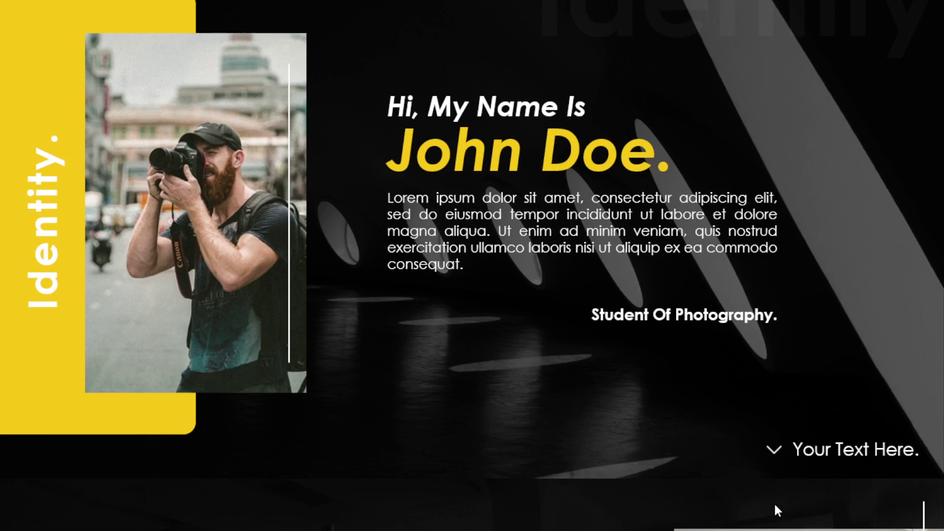
click(775, 507)
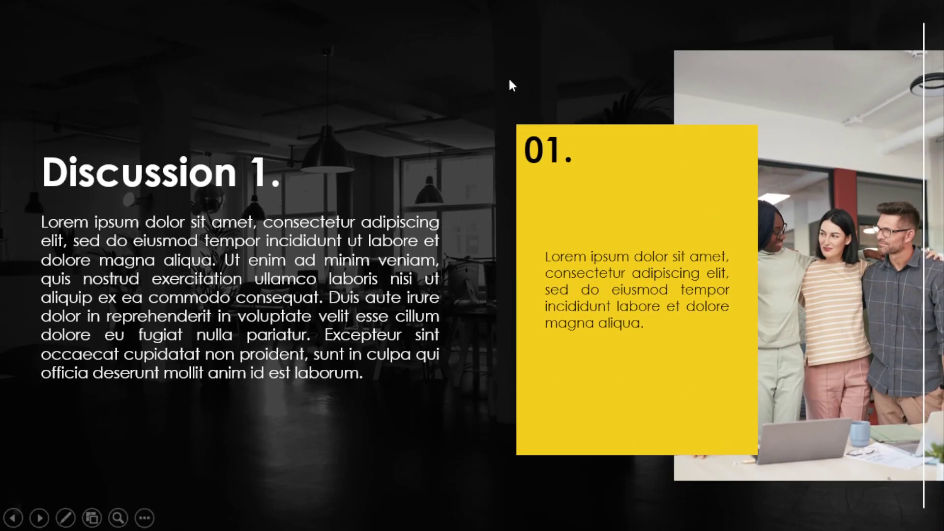
click(509, 77)
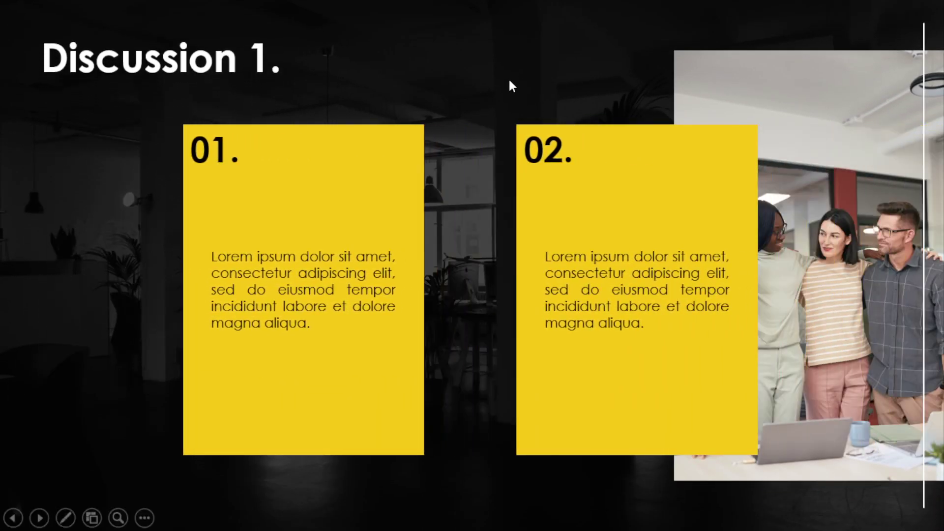
click(508, 78)
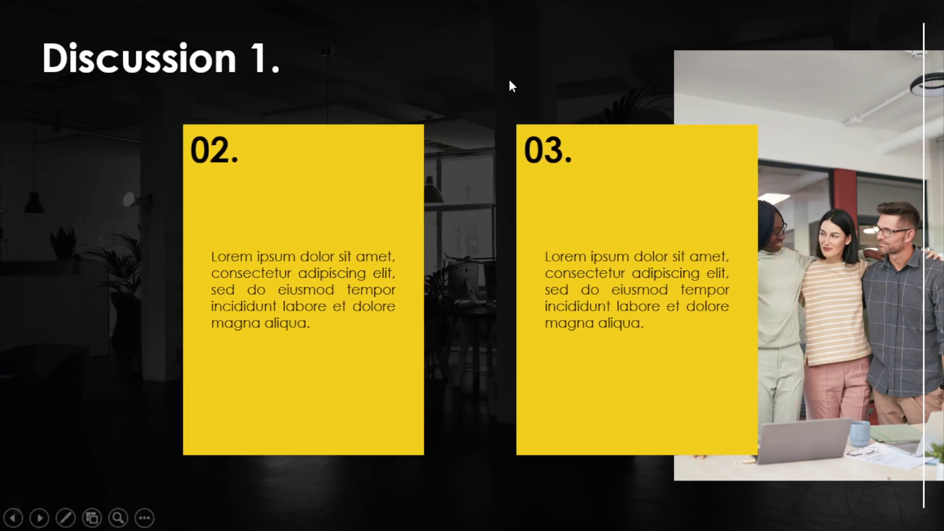
click(510, 81)
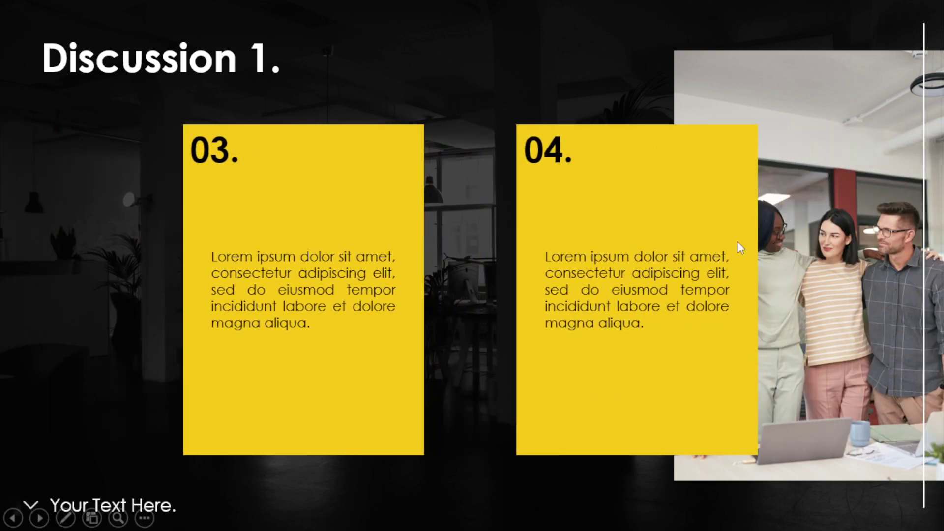
Play Discussion 2's chart animation with percentages, then show Discussion 3's points 03 and 04.
click(30, 500)
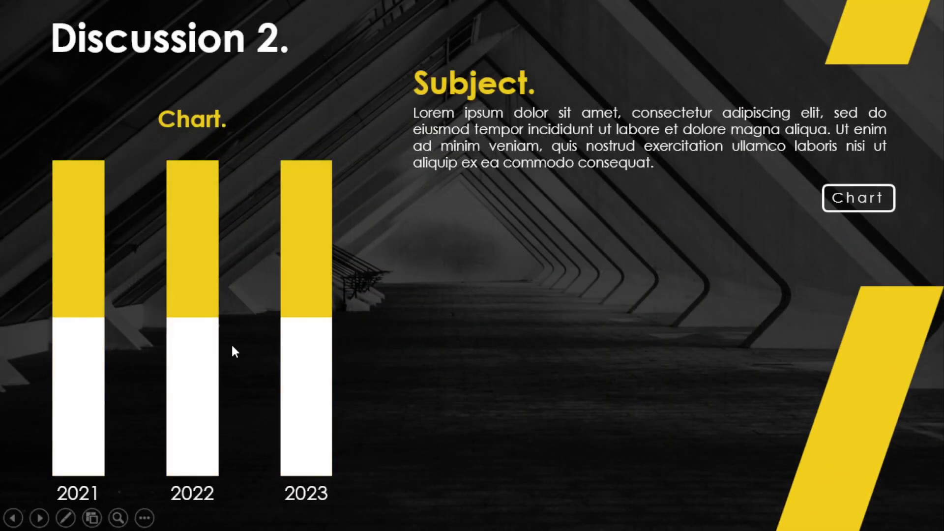
click(854, 205)
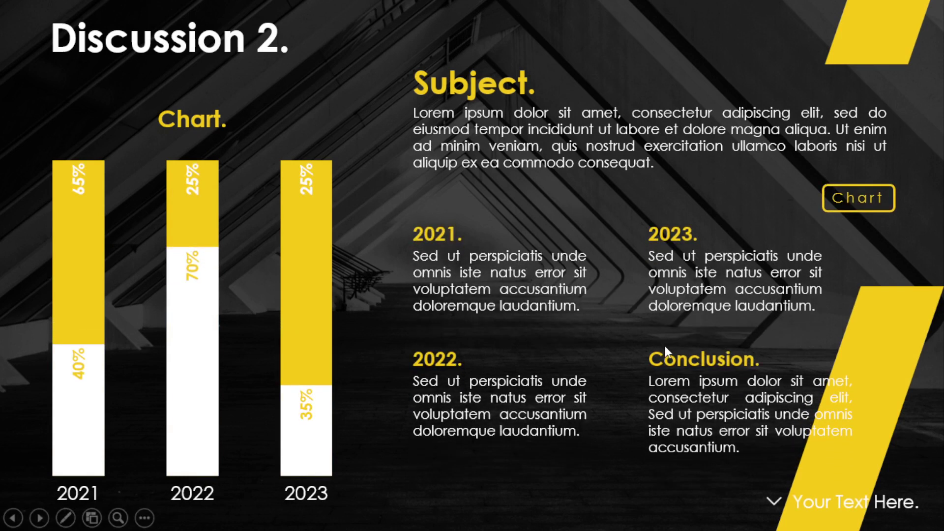
click(775, 507)
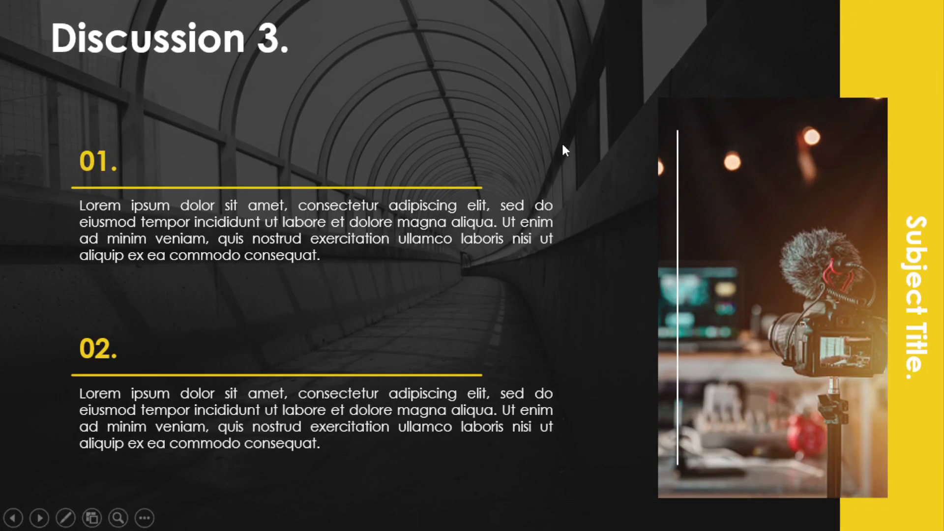
click(500, 234)
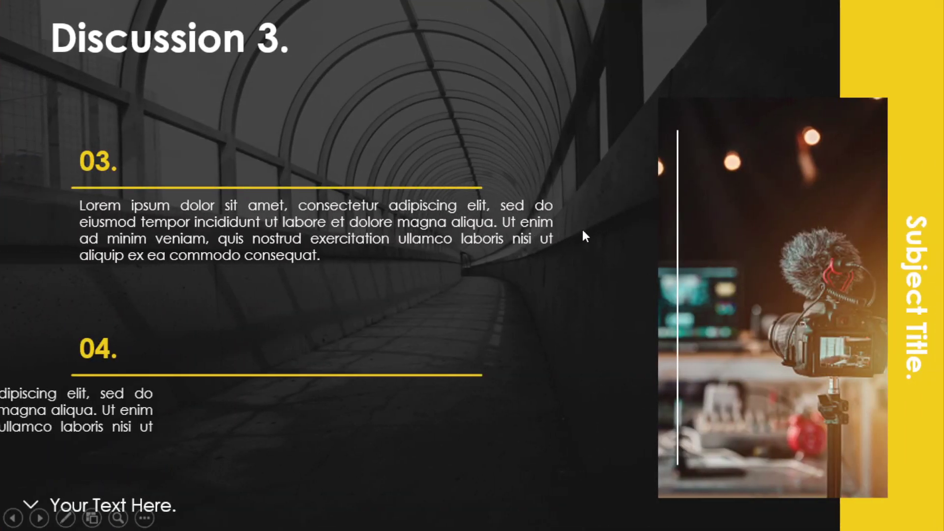
Advance through Discussion 4's four-subject grid, Discussion 5 and Discussion 6's Subject 2 progress bars to the thank-you slide.
click(35, 506)
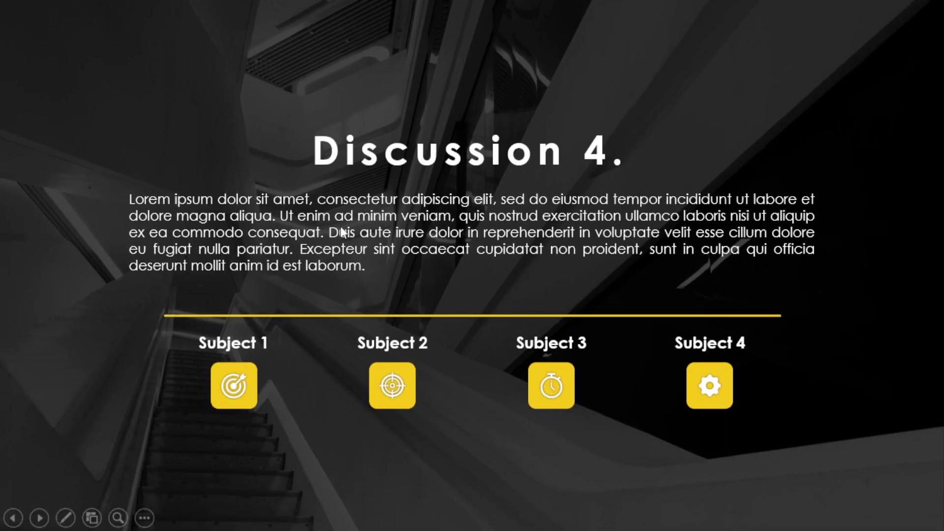
click(507, 283)
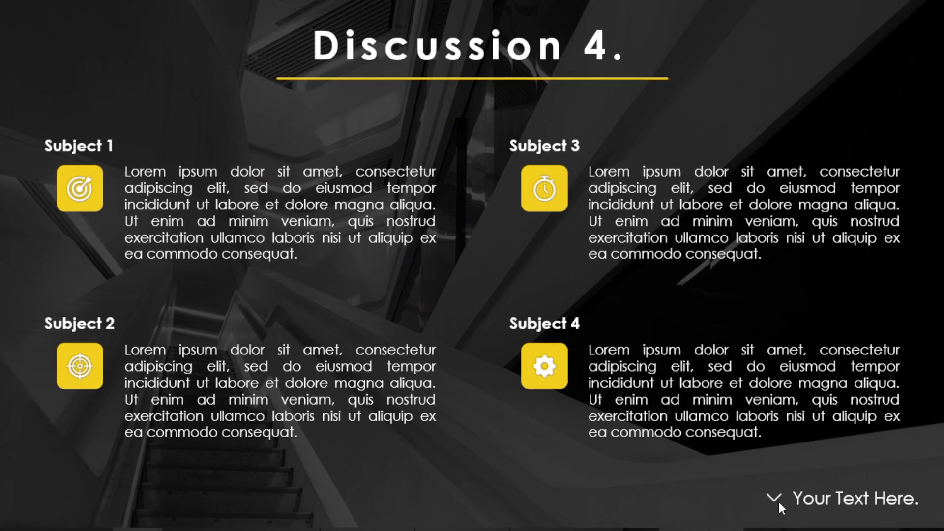
click(780, 507)
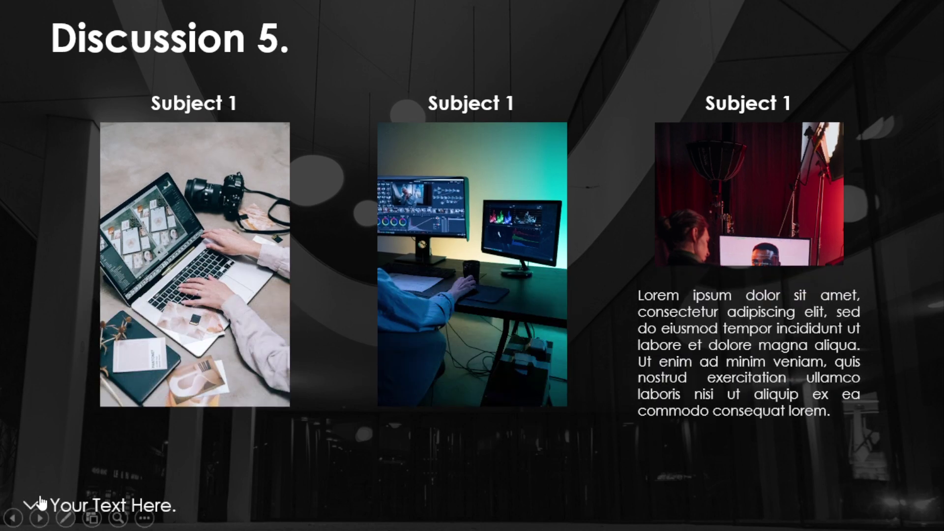
click(34, 505)
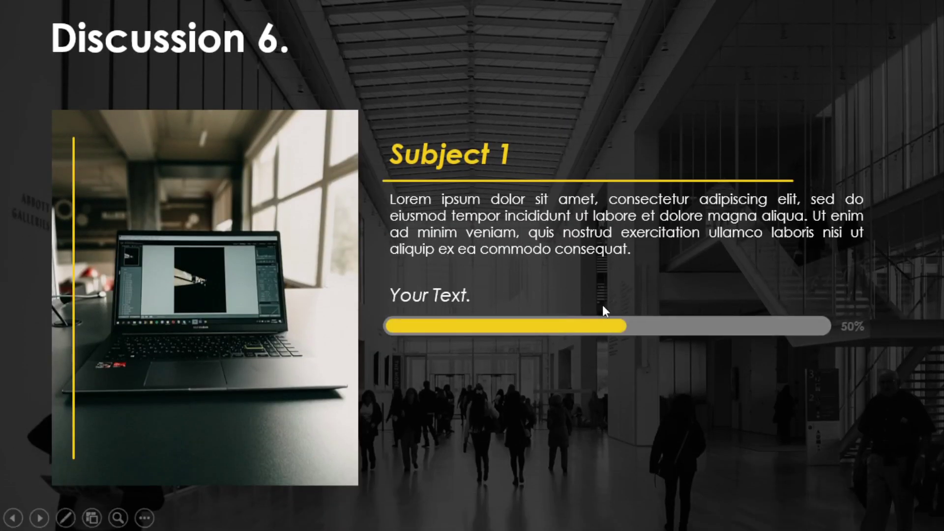
click(696, 275)
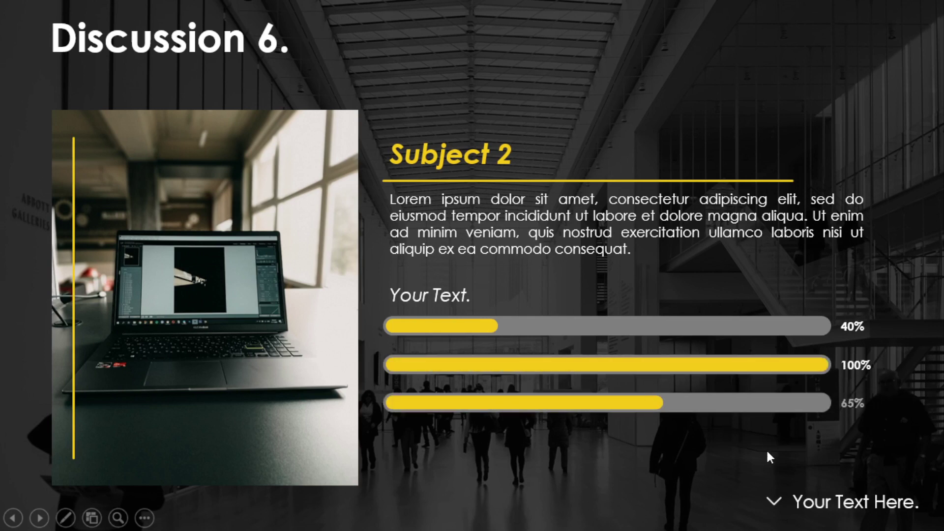
click(774, 505)
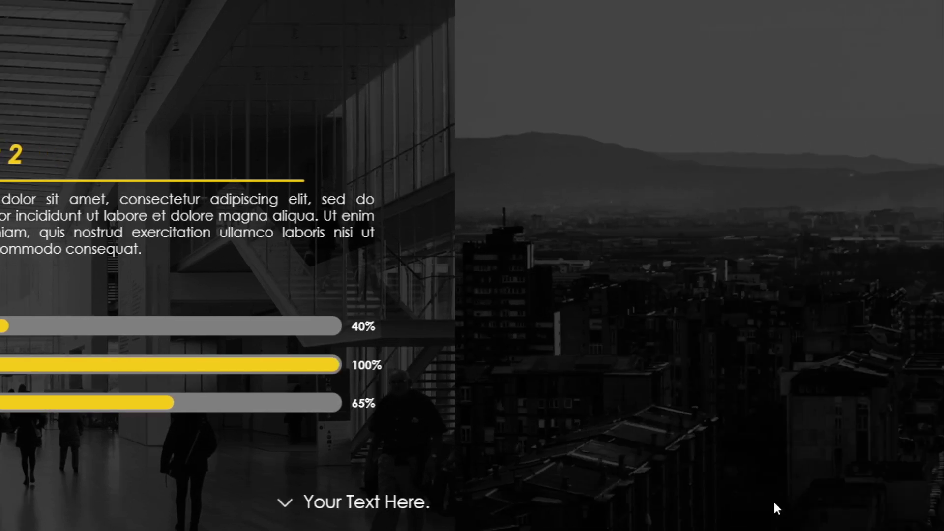